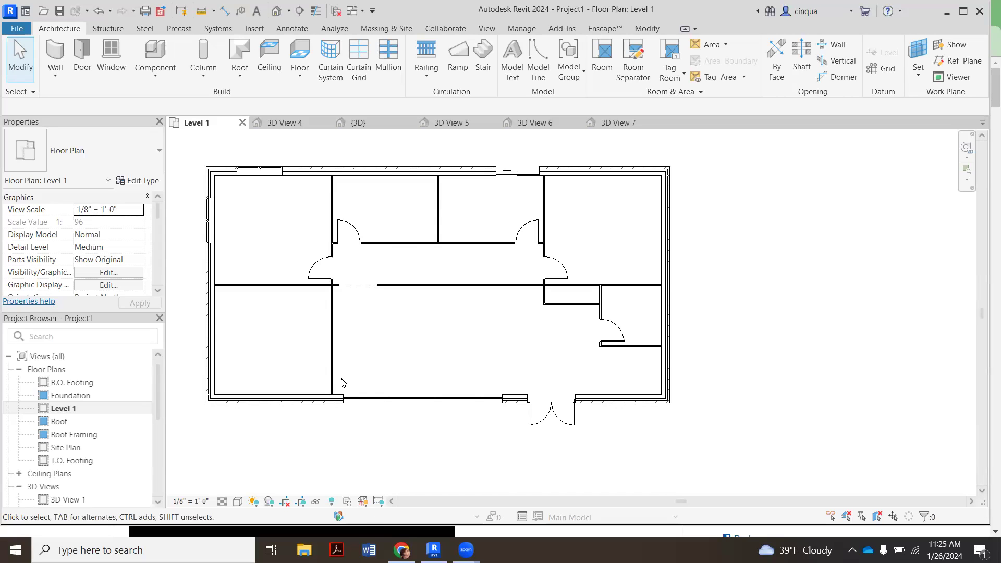
Switch to the ISD-221 Moodle page and scroll to Steelcase Revit Layouts under Project 1
key(alt+Tab)
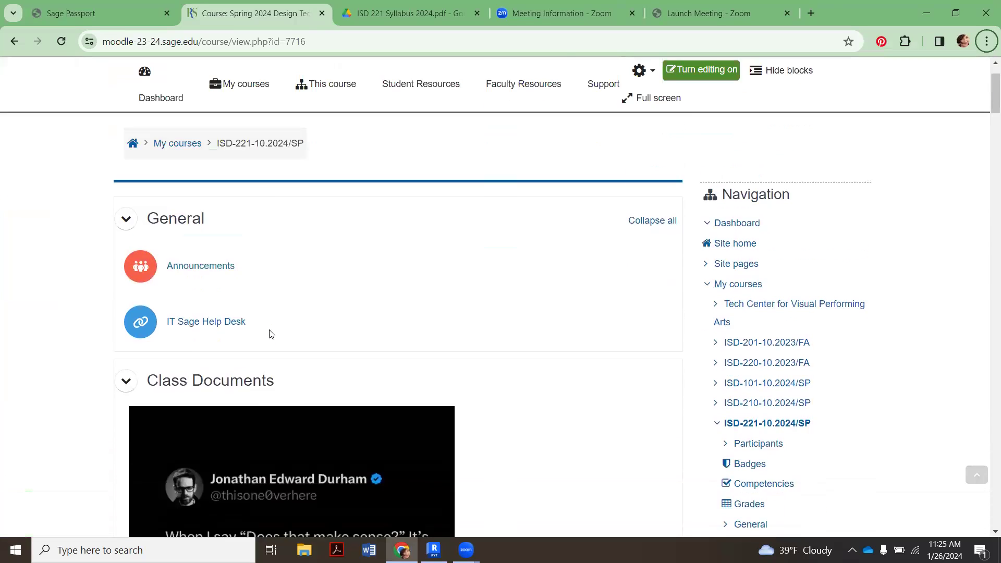
scroll(270, 333, up, 1)
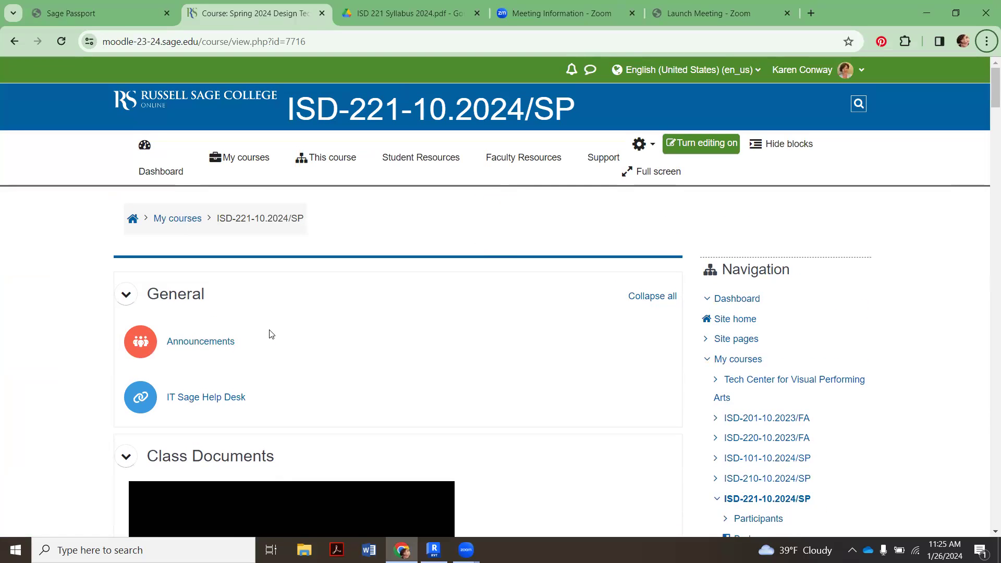
scroll(271, 334, down, 2)
scroll(273, 327, down, 2)
scroll(261, 326, up, 4)
scroll(136, 340, down, 10)
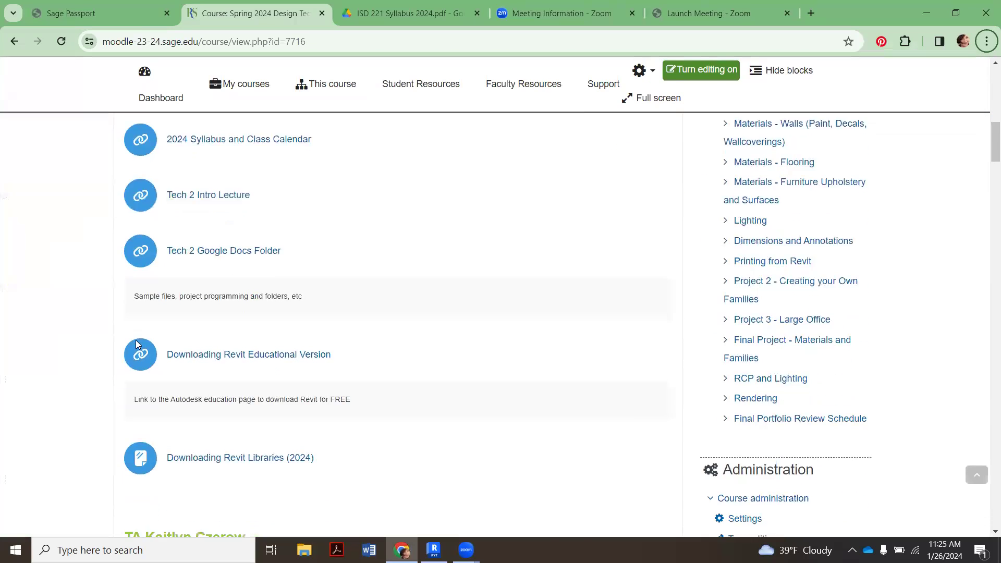
scroll(136, 340, down, 10)
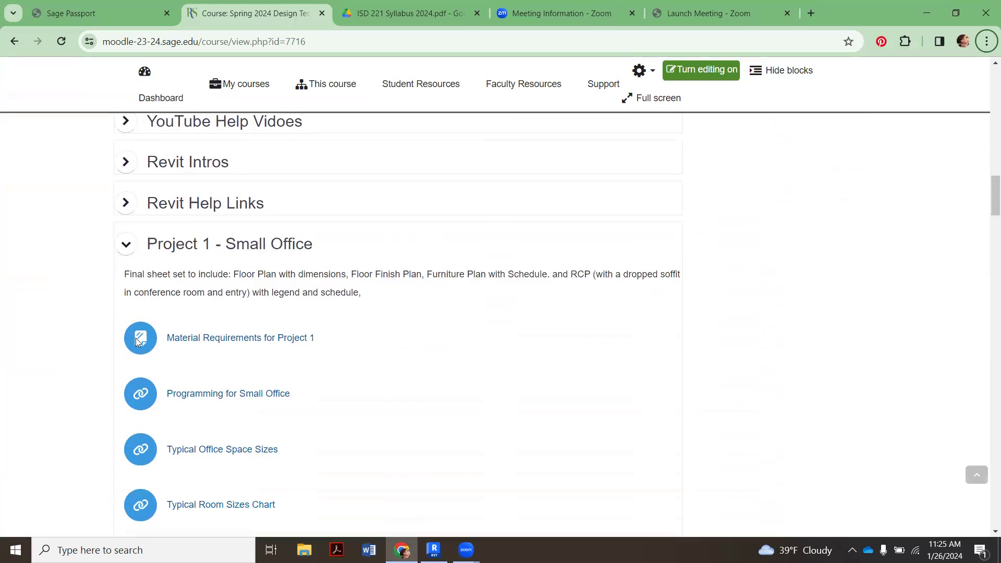
scroll(268, 217, down, 3)
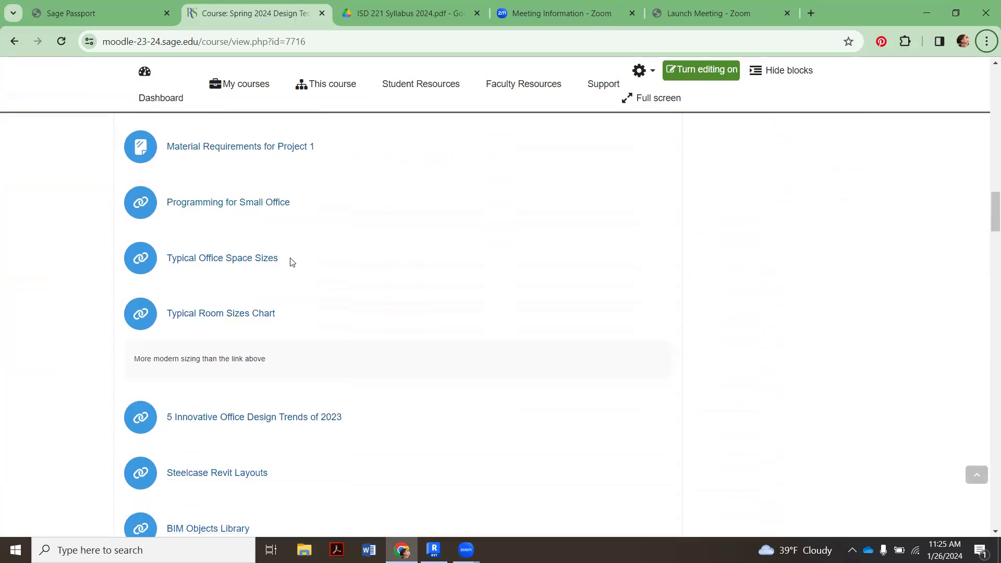
scroll(290, 262, down, 1)
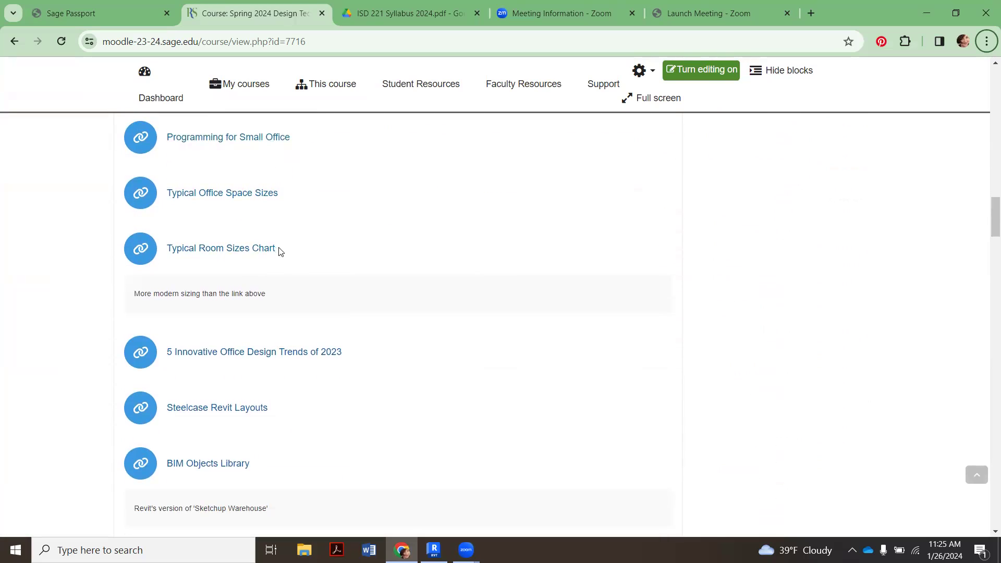
scroll(280, 251, down, 1)
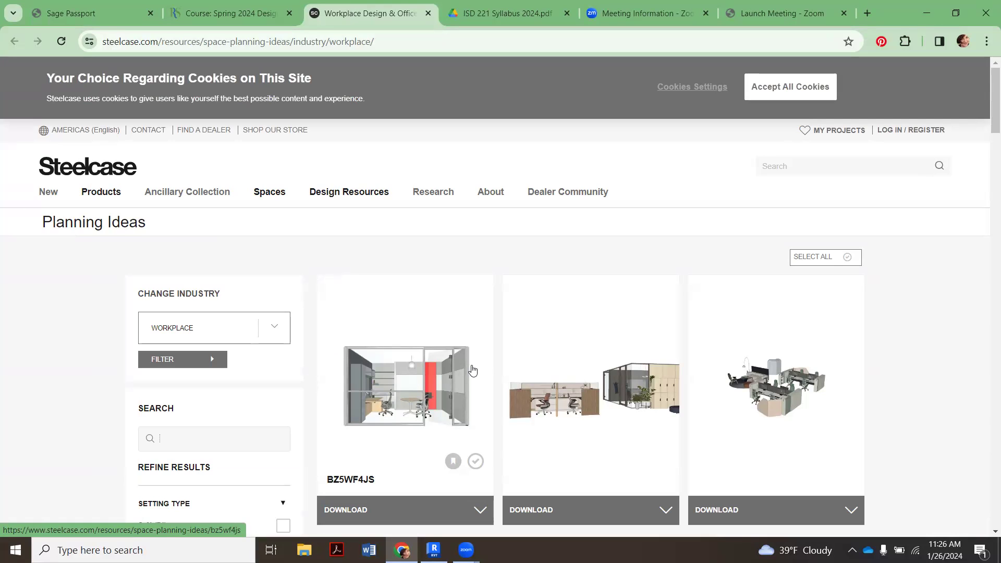
Browse the Steelcase Workplace Planning Ideas layout grid and its Setting Type filters
scroll(333, 318, down, 2)
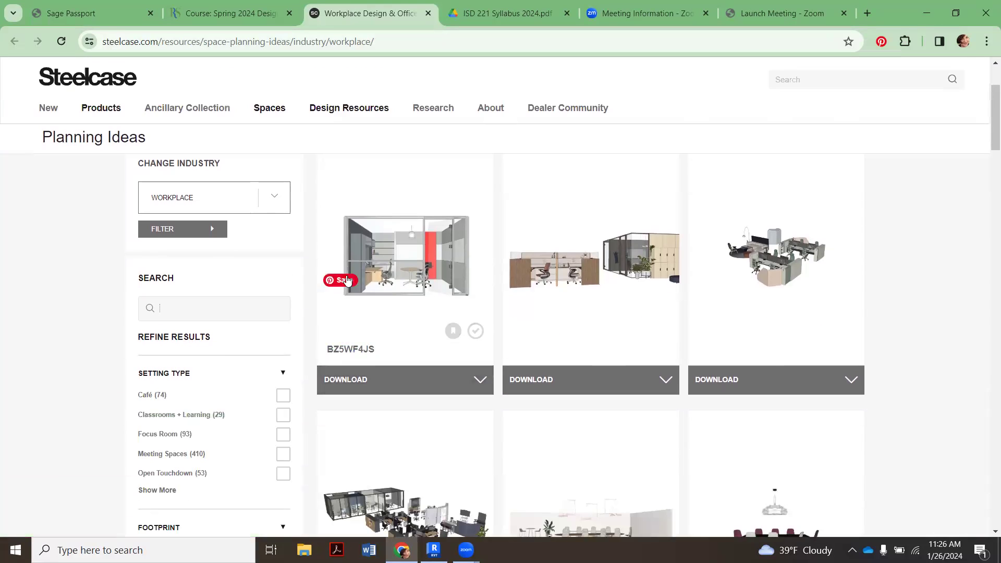
scroll(555, 371, down, 3)
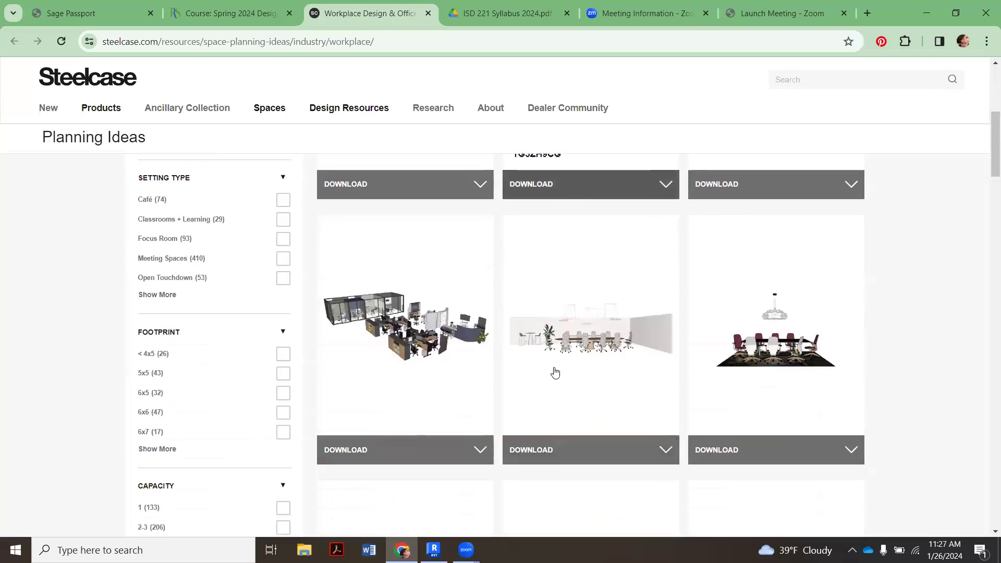
scroll(553, 365, up, 2)
scroll(537, 368, down, 2)
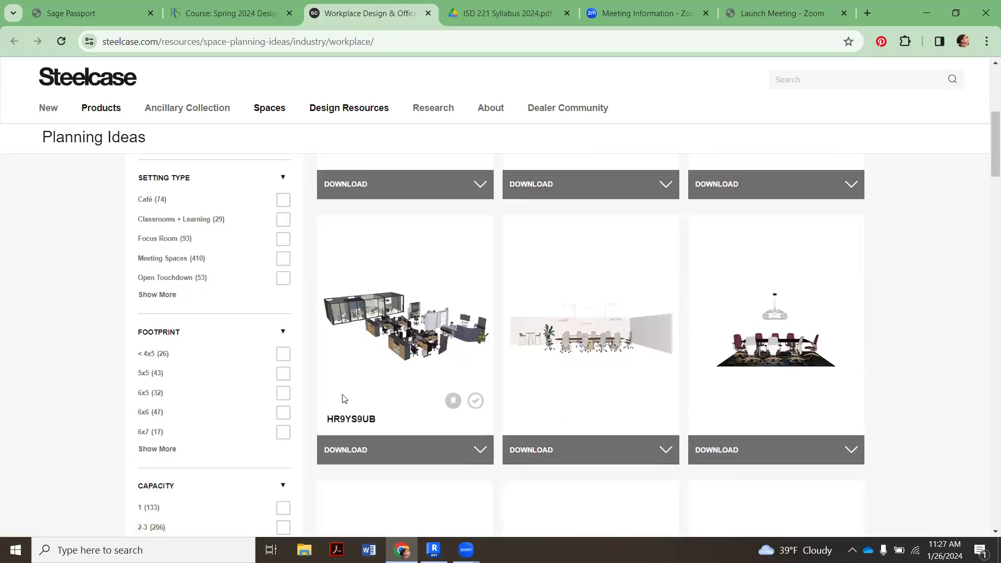
scroll(355, 398, up, 4)
scroll(151, 359, down, 3)
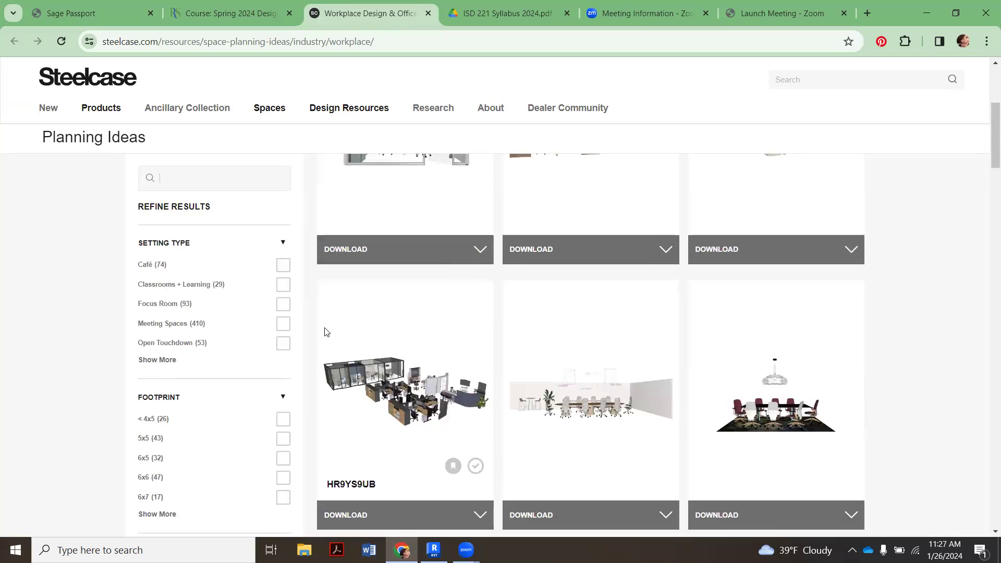
scroll(327, 331, up, 4)
scroll(790, 339, down, 15)
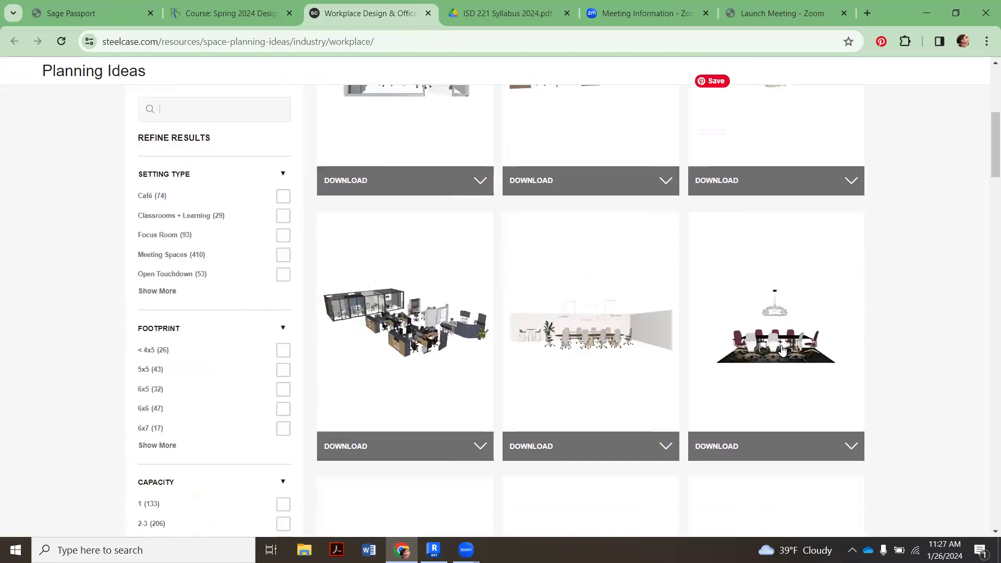
scroll(809, 391, down, 10)
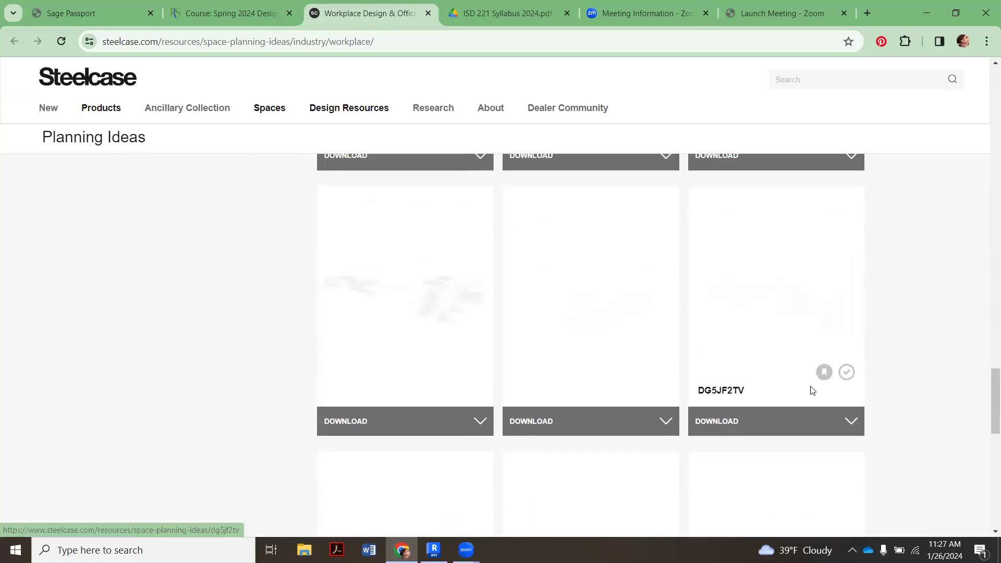
scroll(651, 332, up, 3)
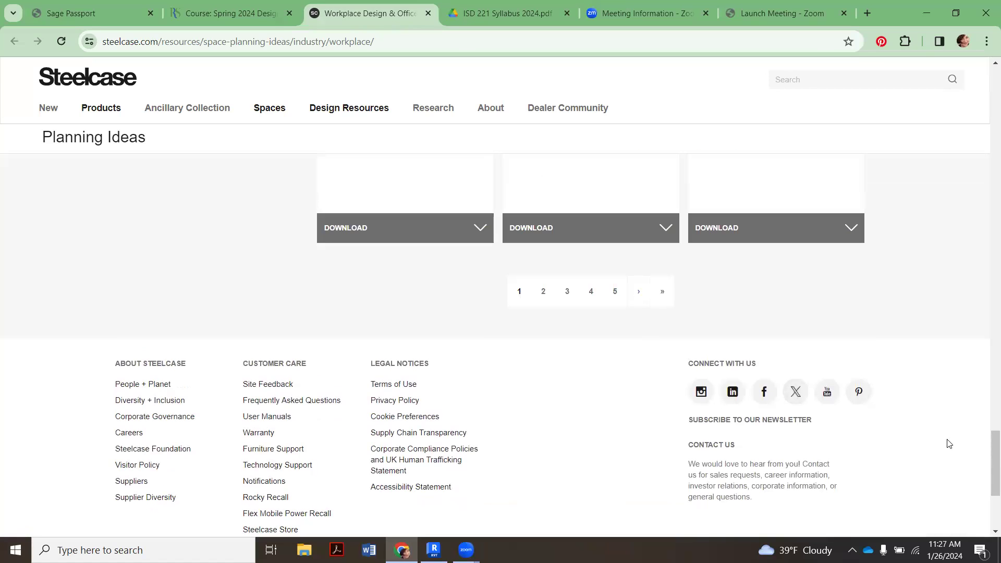
scroll(990, 445, up, 6)
scroll(987, 141, up, 15)
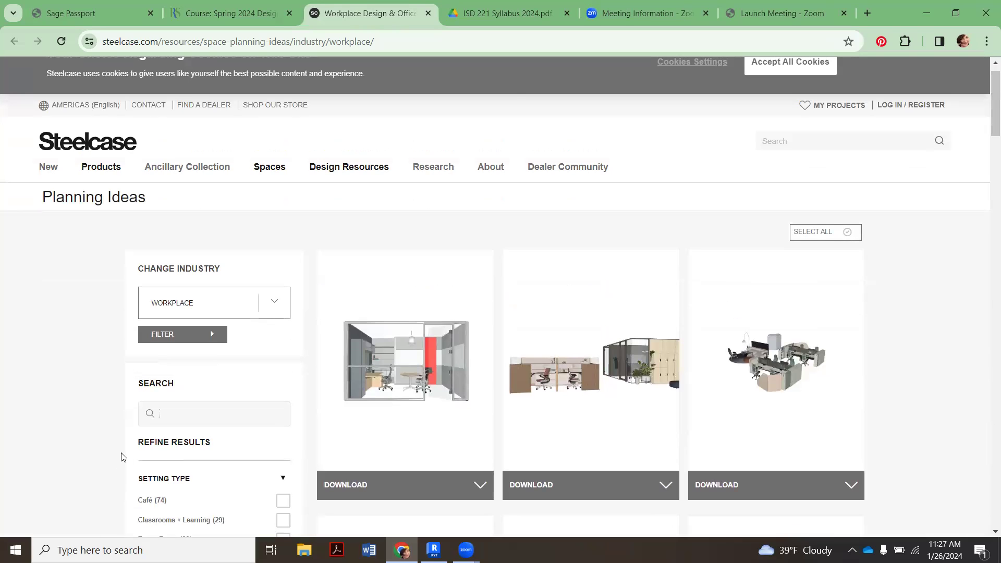
scroll(123, 457, down, 5)
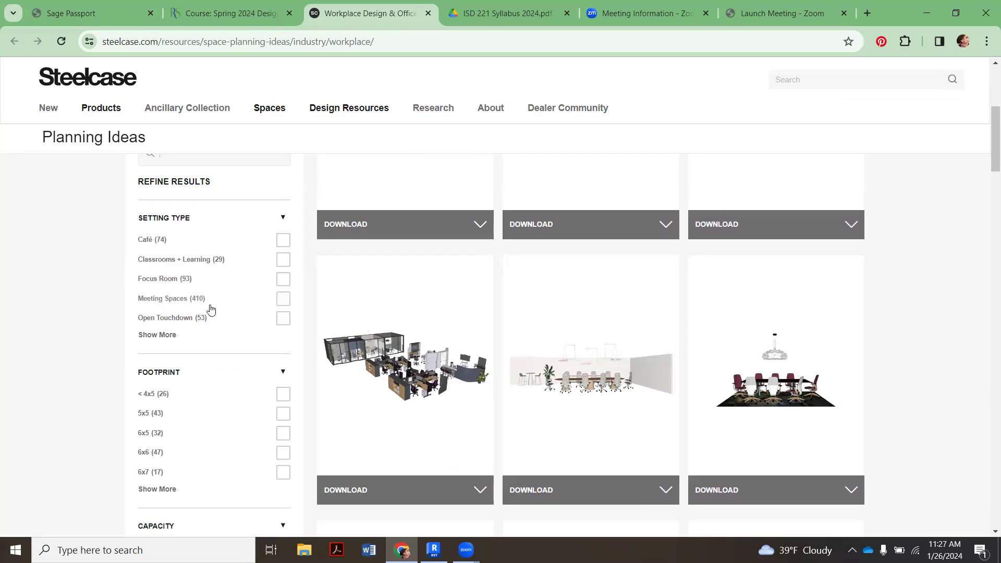
Show all setting types, check Private Office (99), and browse the filtered layouts
click(170, 336)
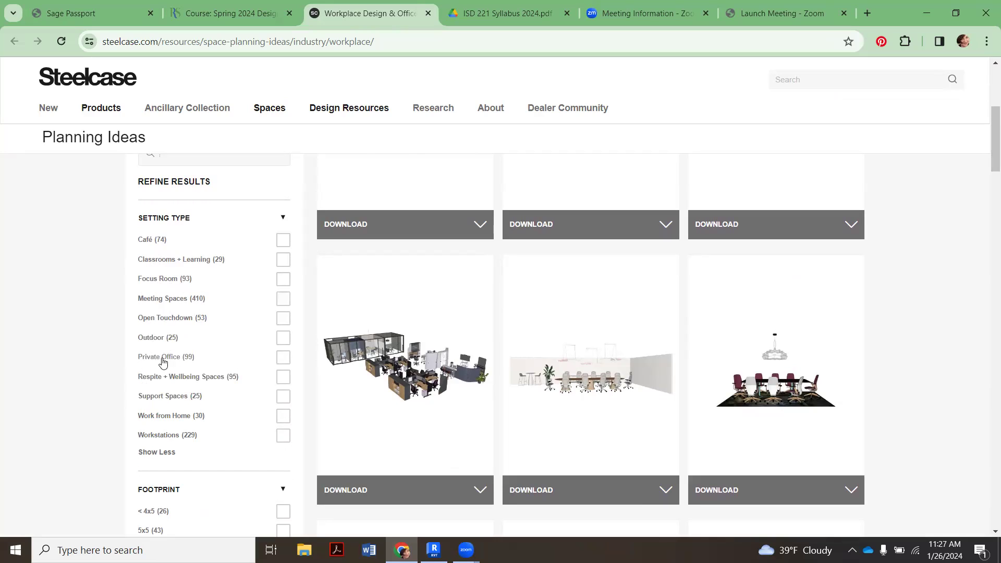
click(281, 362)
scroll(217, 391, down, 2)
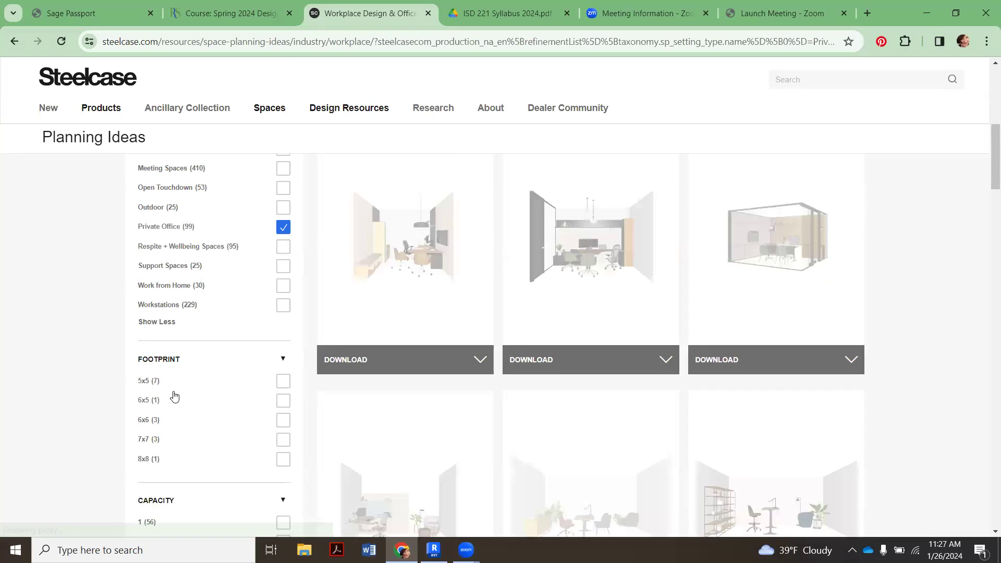
scroll(174, 392, down, 1)
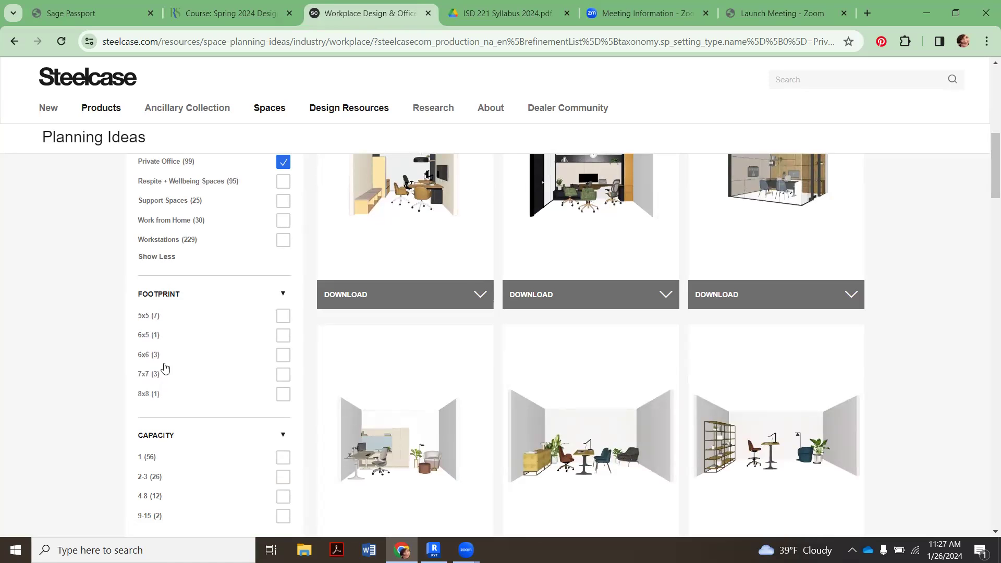
scroll(165, 385, down, 2)
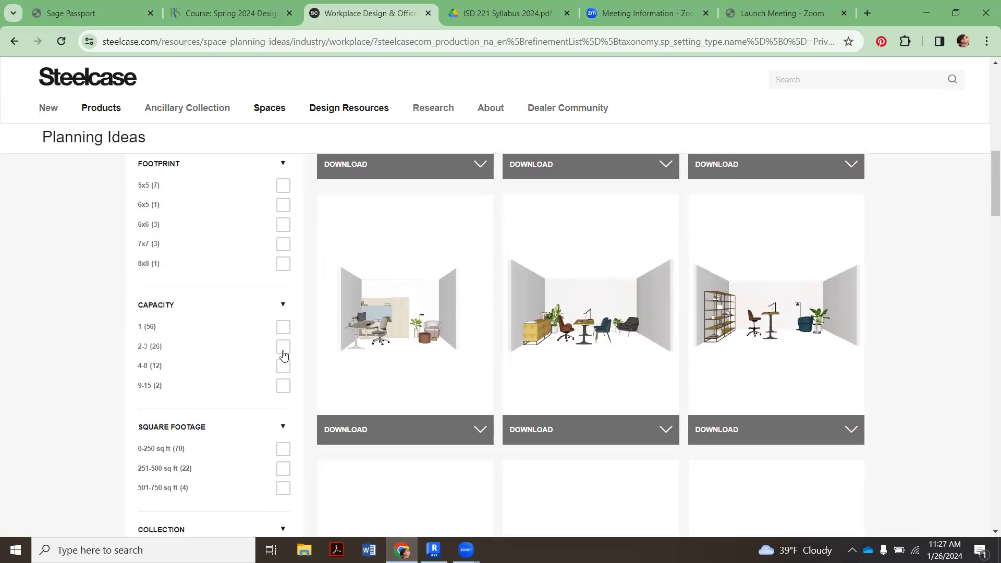
scroll(593, 432, up, 10)
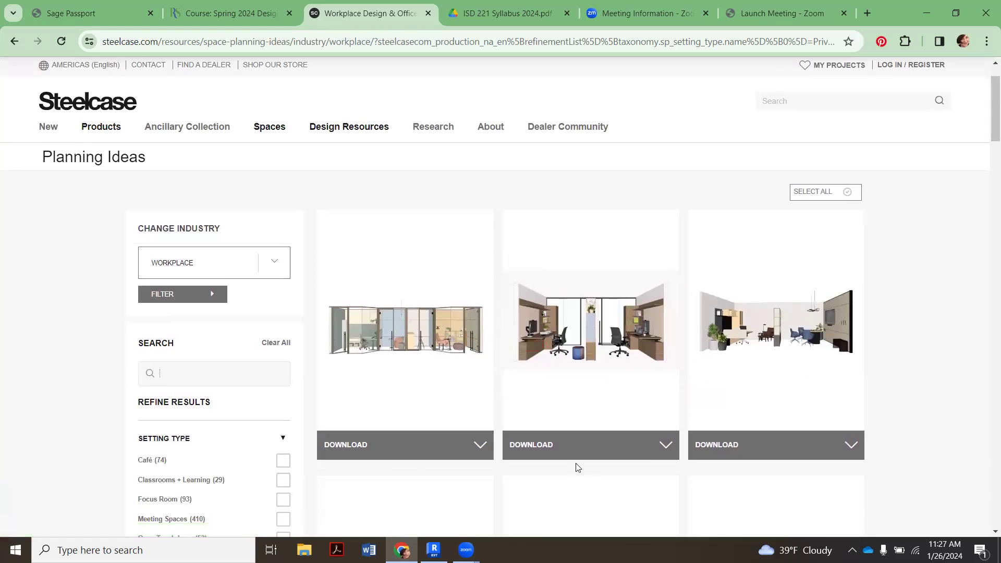
scroll(577, 467, down, 5)
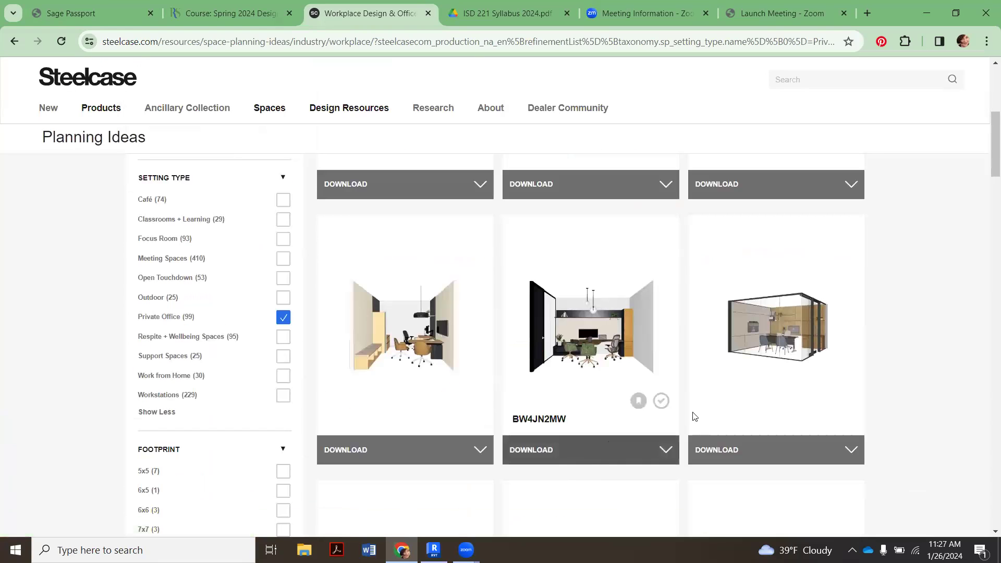
scroll(777, 328, down, 3)
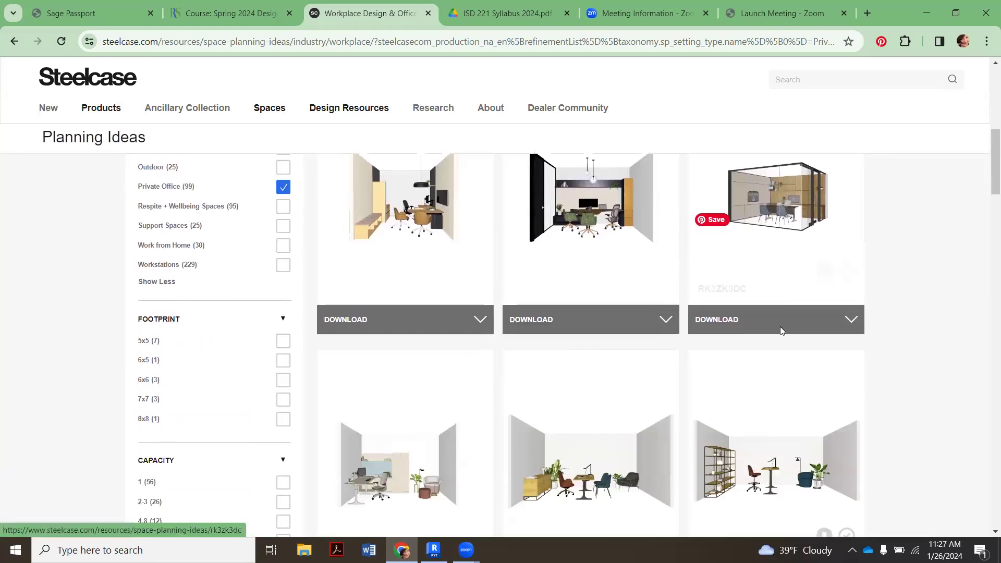
Open planning idea RK3ZK3DC, review the glass-walled private office, and list its download formats
click(793, 228)
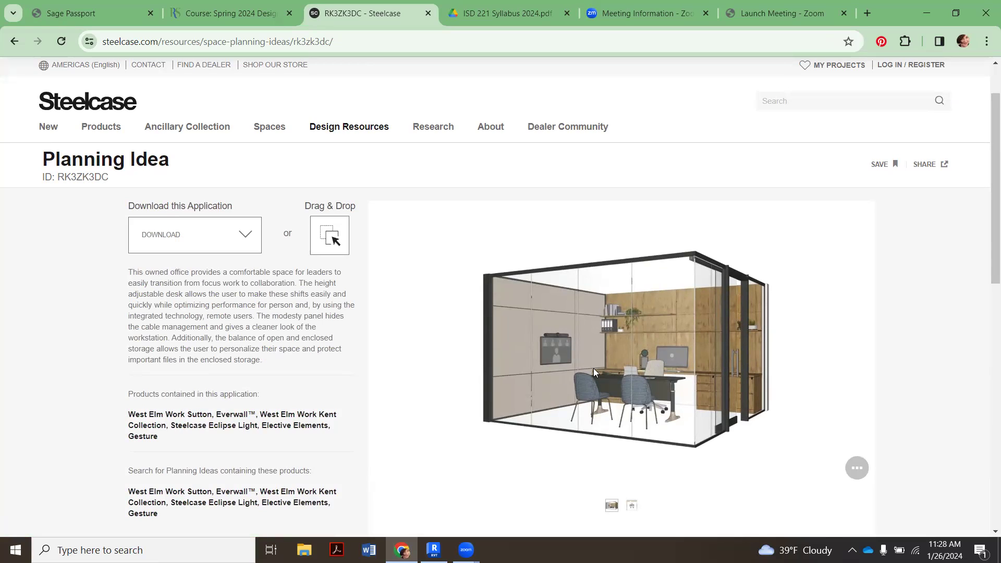
scroll(582, 363, down, 2)
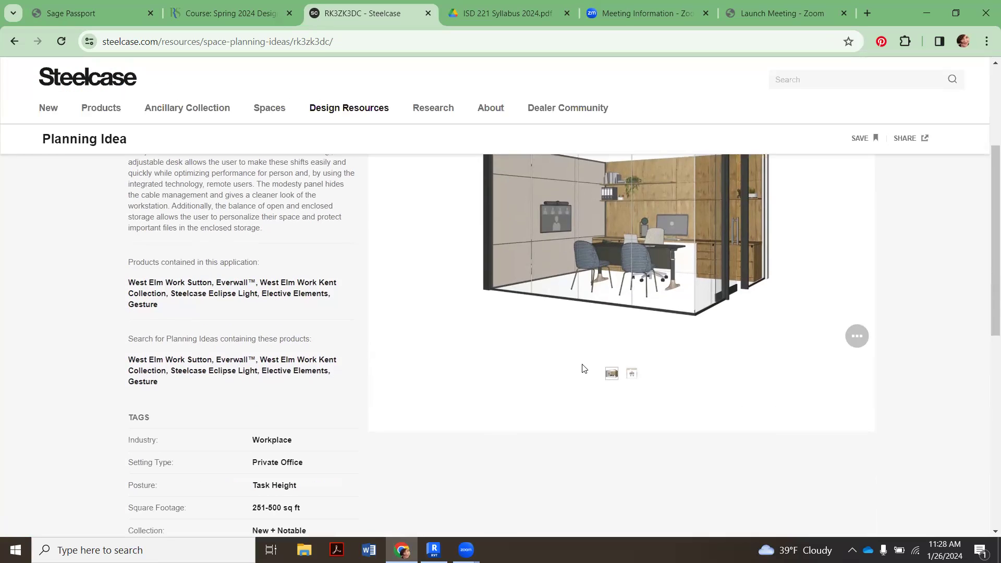
scroll(584, 369, down, 3)
scroll(583, 368, up, 5)
scroll(583, 368, down, 2)
scroll(584, 368, up, 4)
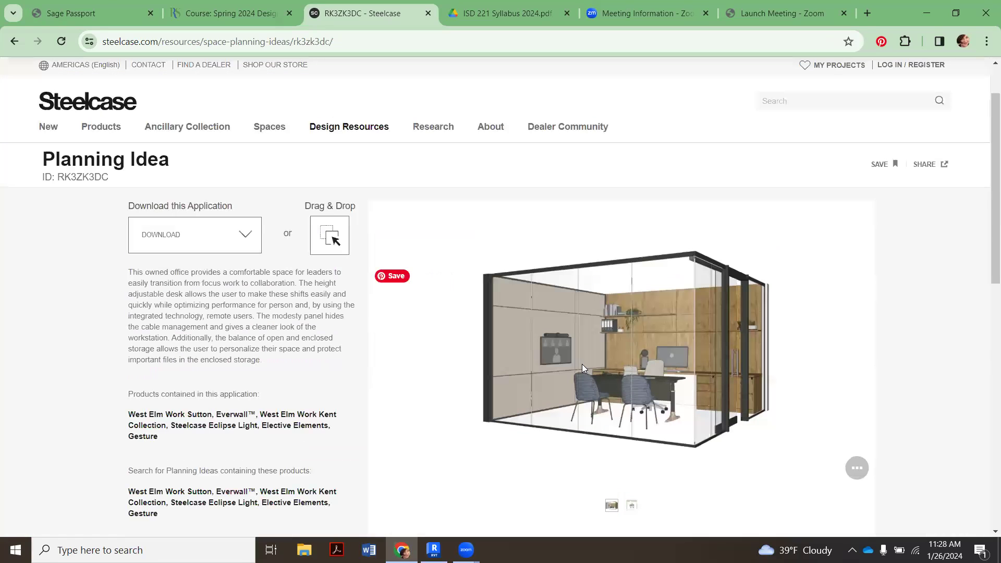
click(207, 245)
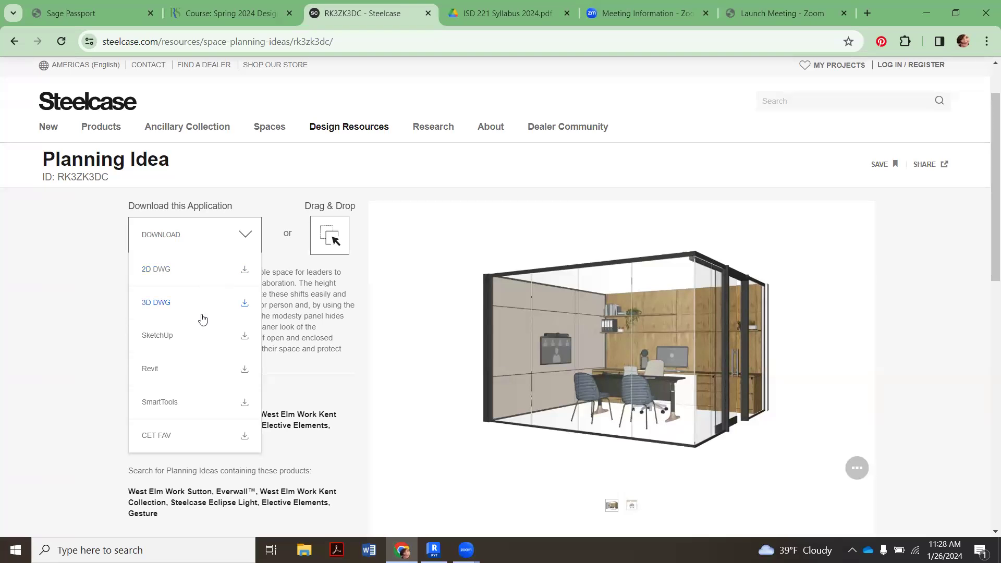
Download RK3ZK3DC as a Revit file and open RK3ZK3DC.rvt from the Downloads folder
click(245, 373)
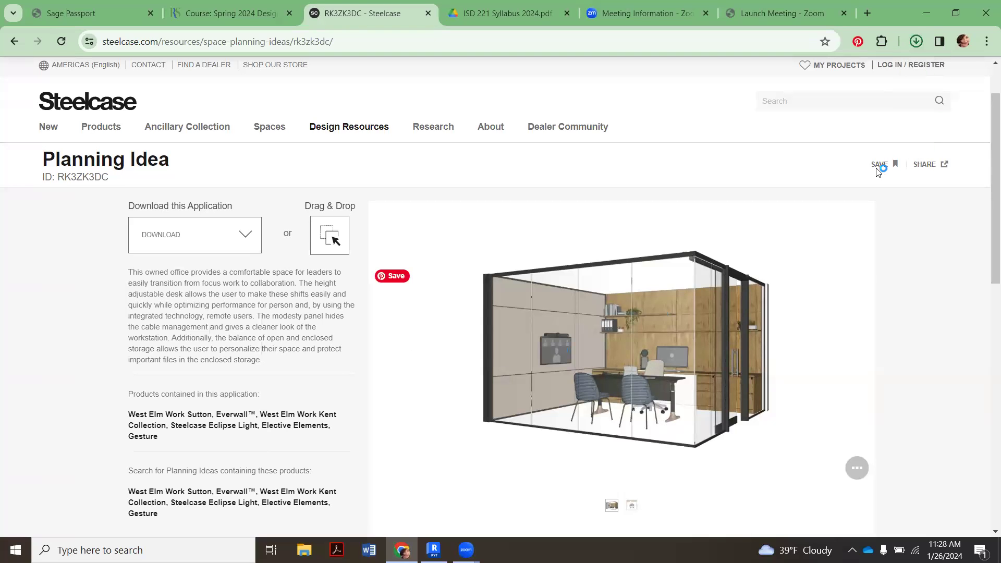
mouse_move(803, 83)
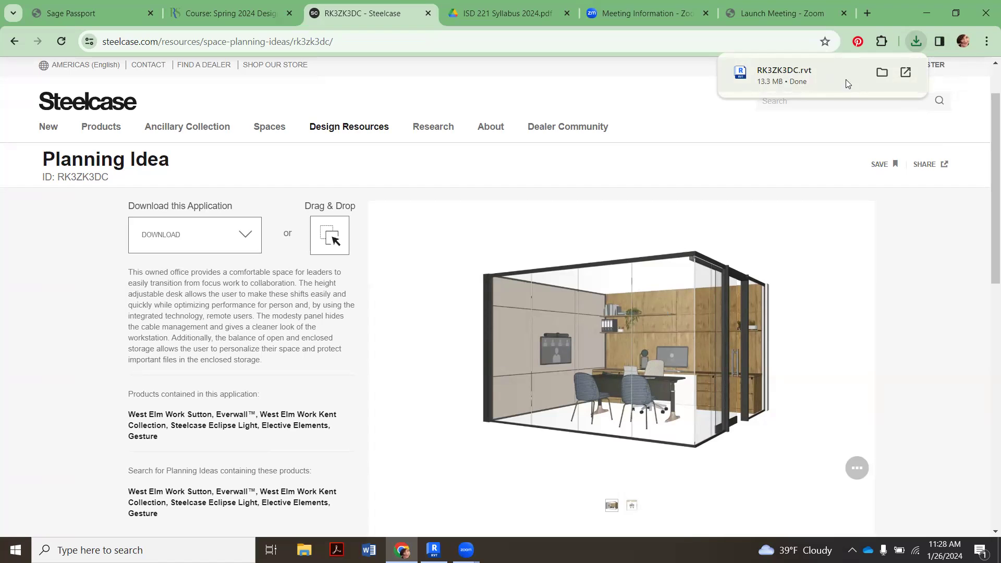
click(883, 73)
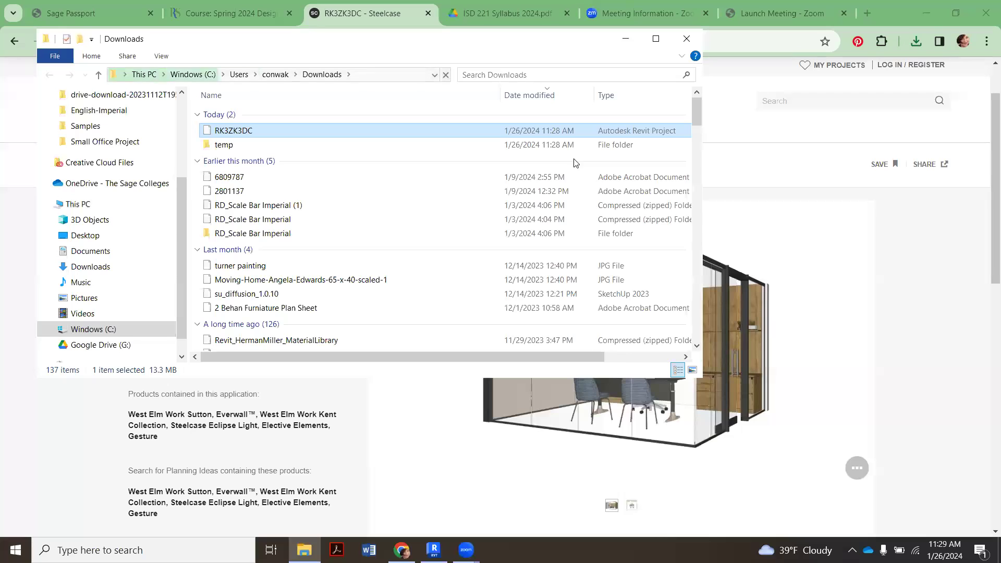
double_click(286, 134)
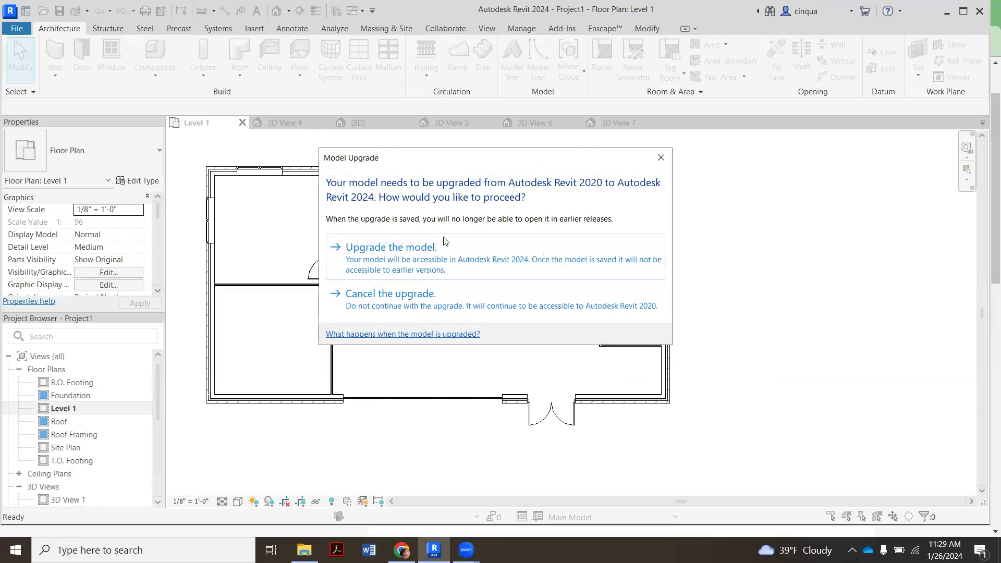
Upgrade RK3ZK3DC from Revit 2020 to 2024, opening its Level 1 floor plan
click(383, 263)
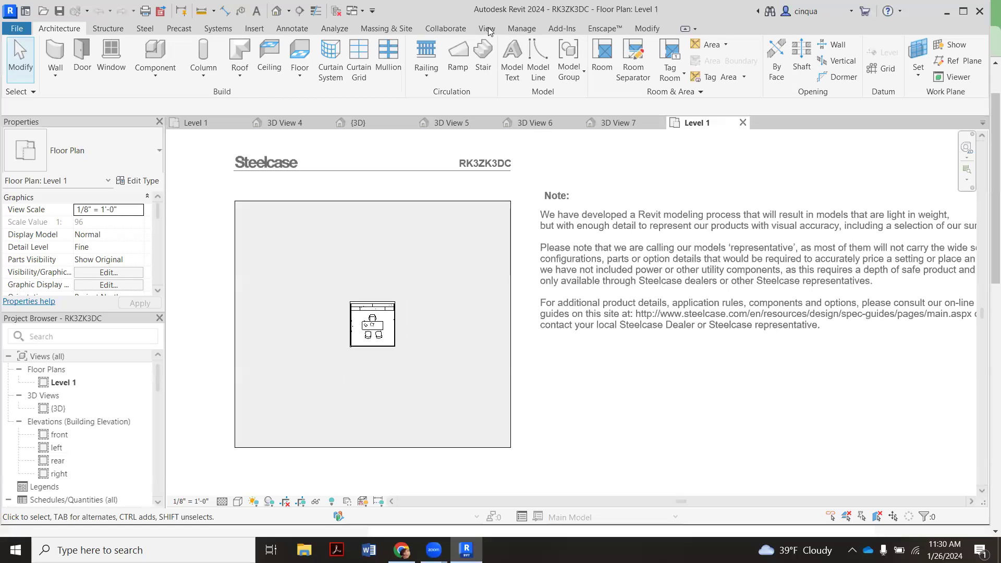
Create a Default 3D View of the Steelcase cubicle and zoom to inspect it
click(488, 31)
click(408, 73)
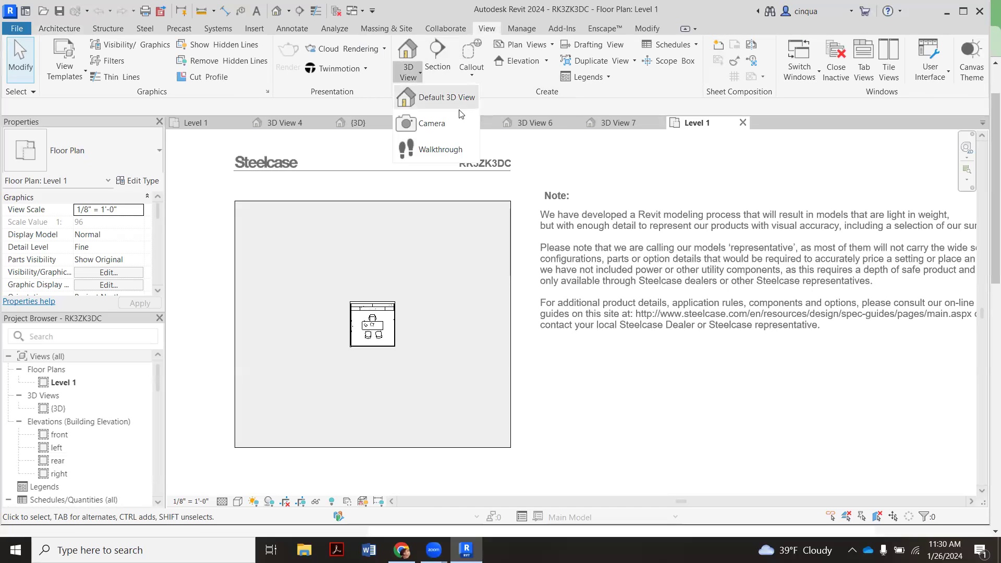
click(444, 97)
scroll(610, 282, up, 4)
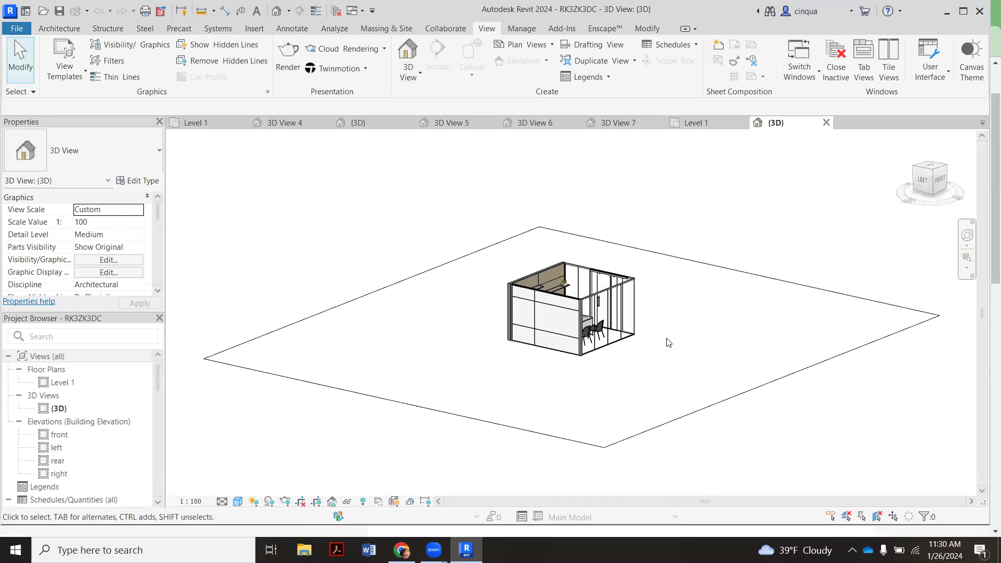
scroll(613, 269, up, 2)
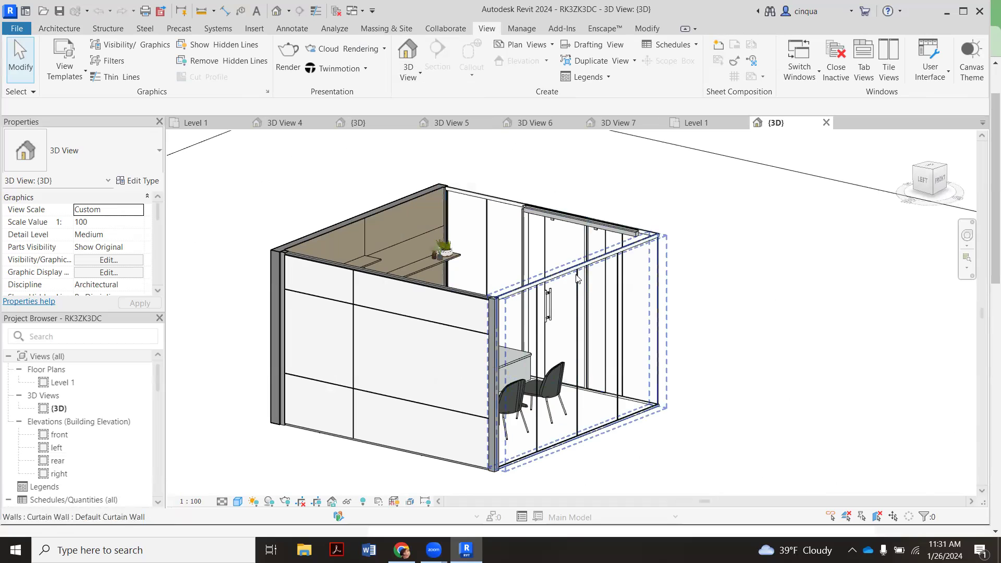
scroll(552, 251, down, 1)
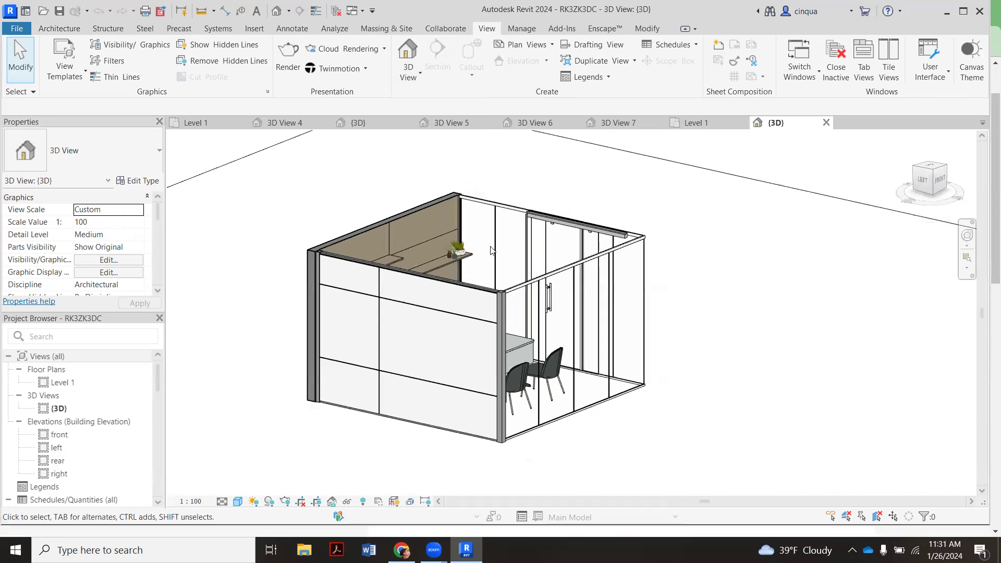
scroll(484, 250, down, 3)
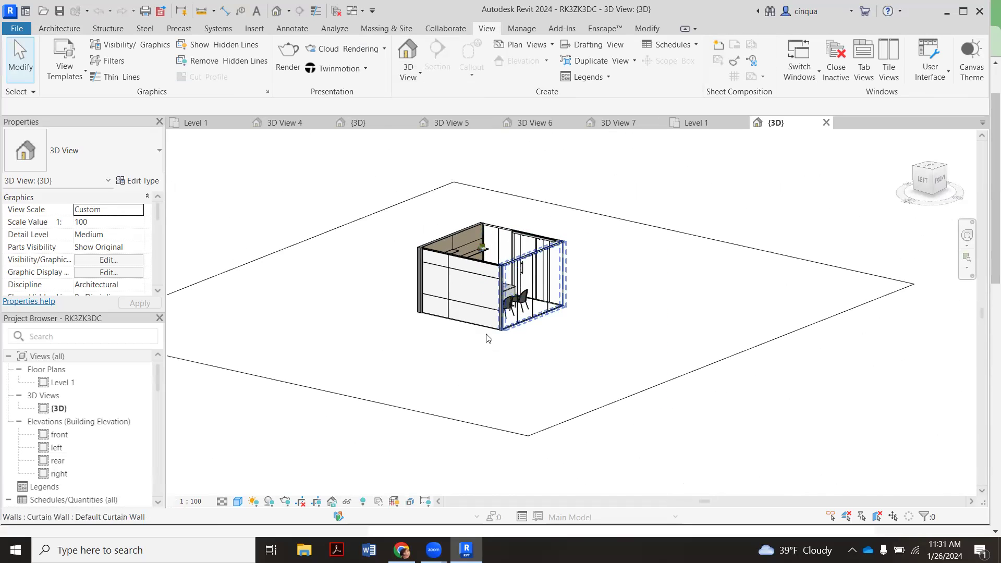
Back on the Level 1 plan, crossing-select the room and delete it
click(712, 125)
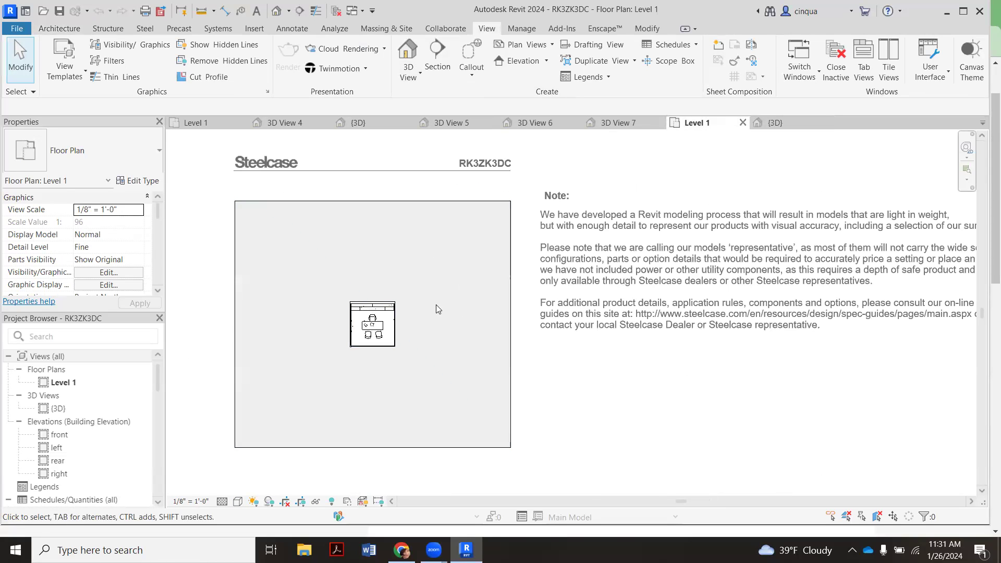
scroll(387, 282, down, 2)
scroll(393, 277, up, 1)
scroll(485, 416, up, 1)
drag(537, 358, 412, 445)
key(Delete)
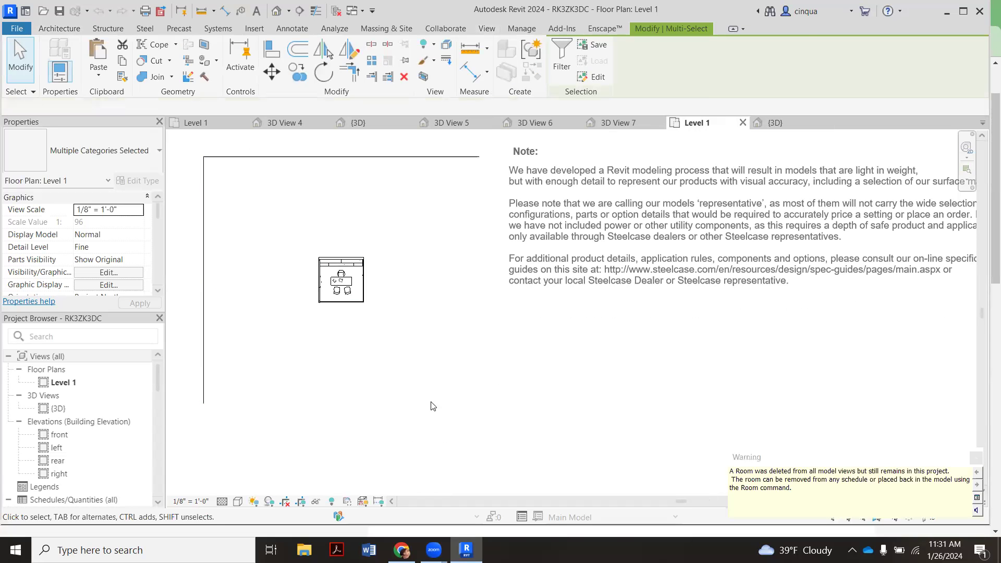
scroll(313, 194, down, 1)
scroll(396, 260, down, 1)
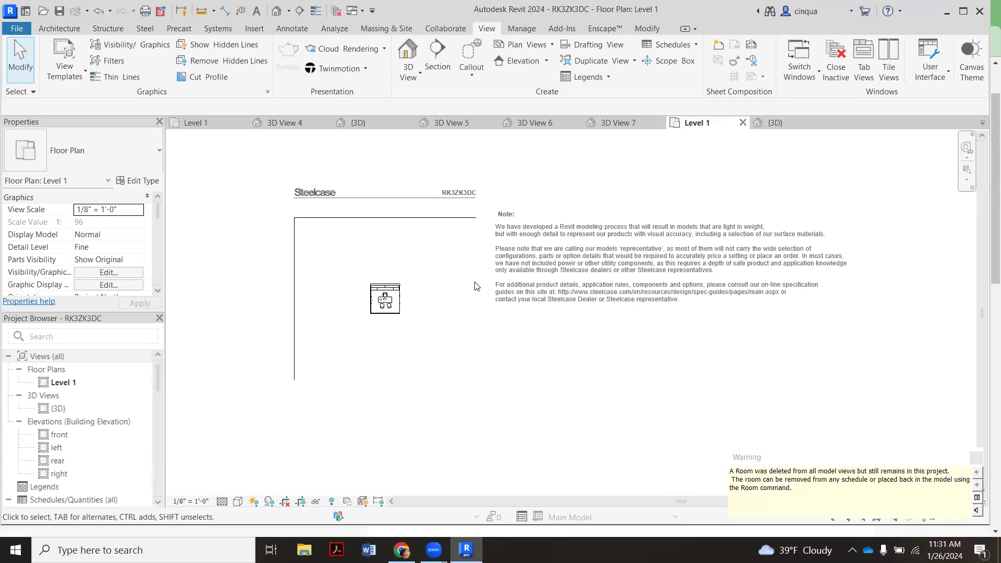
scroll(521, 315, up, 1)
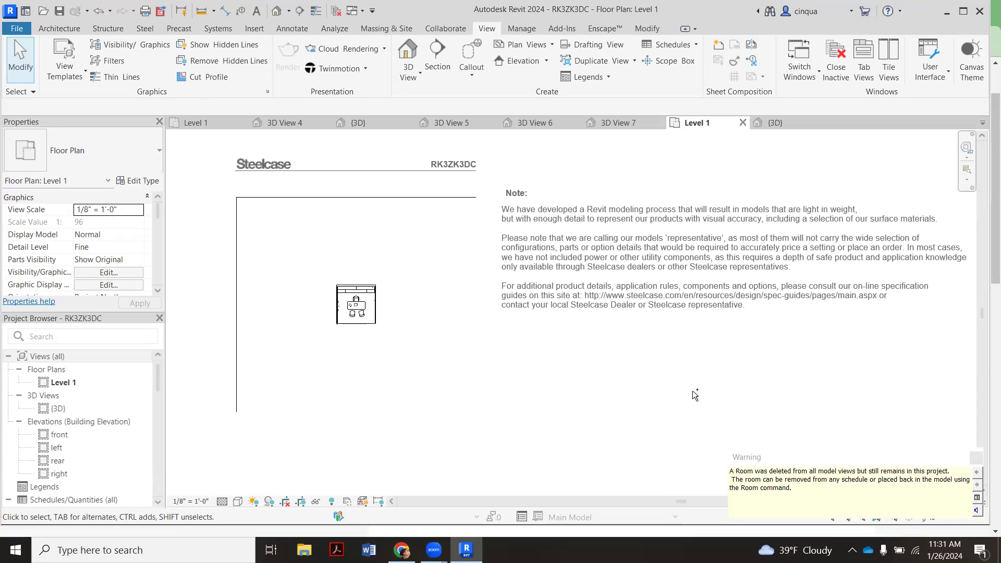
scroll(641, 351, down, 3)
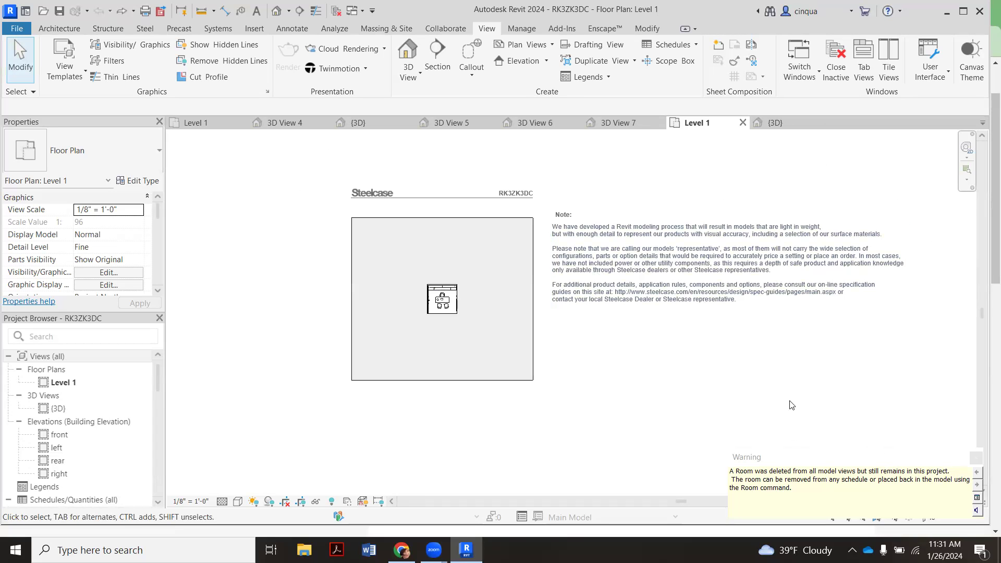
Dismiss the room-deletion warning and window-select all 79 elements of the cubicle layout
click(976, 458)
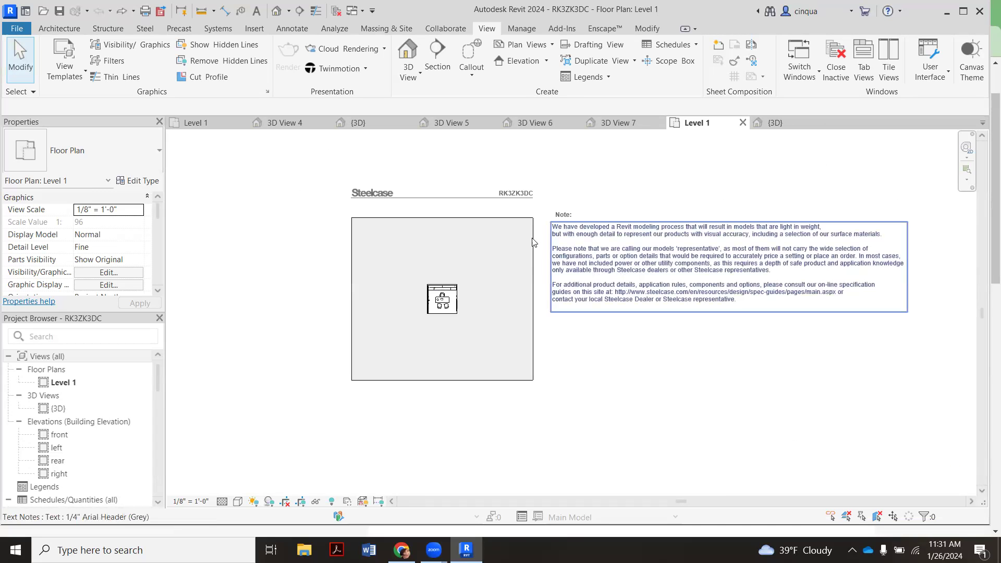
click(534, 211)
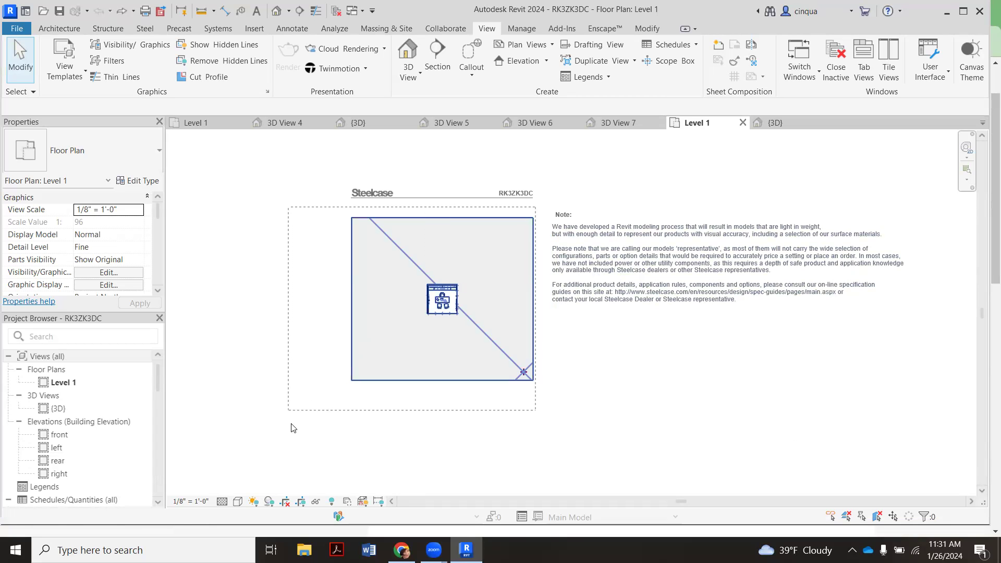
drag(290, 425, 304, 418)
click(303, 418)
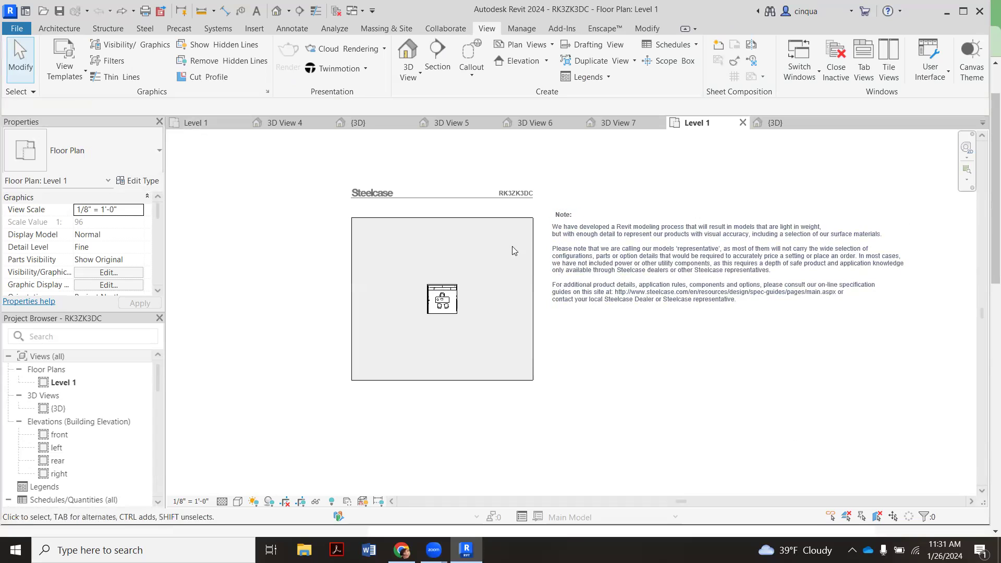
click(323, 412)
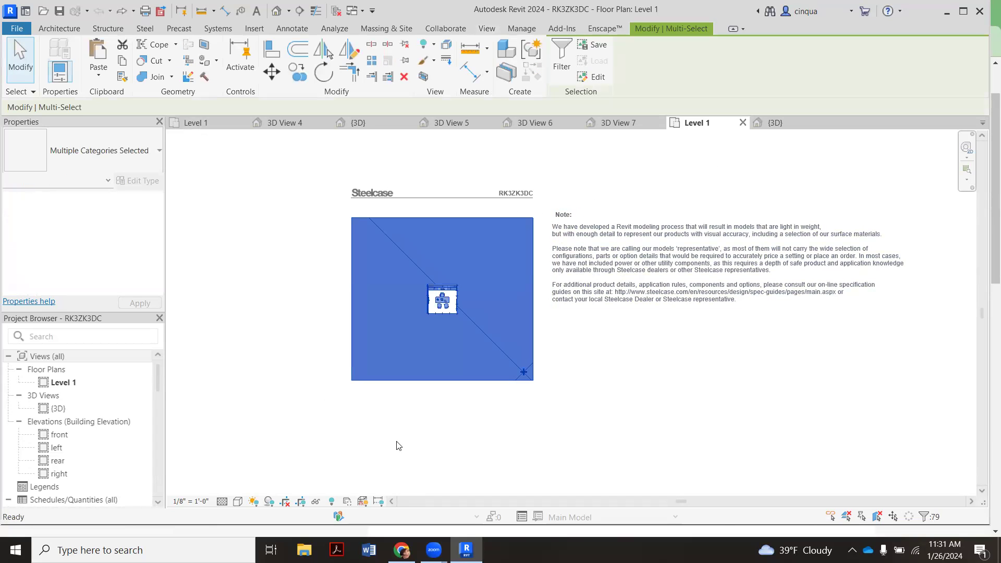
Paste the copied cubicle into Project1's Level 1 plan with Ctrl+V
click(218, 126)
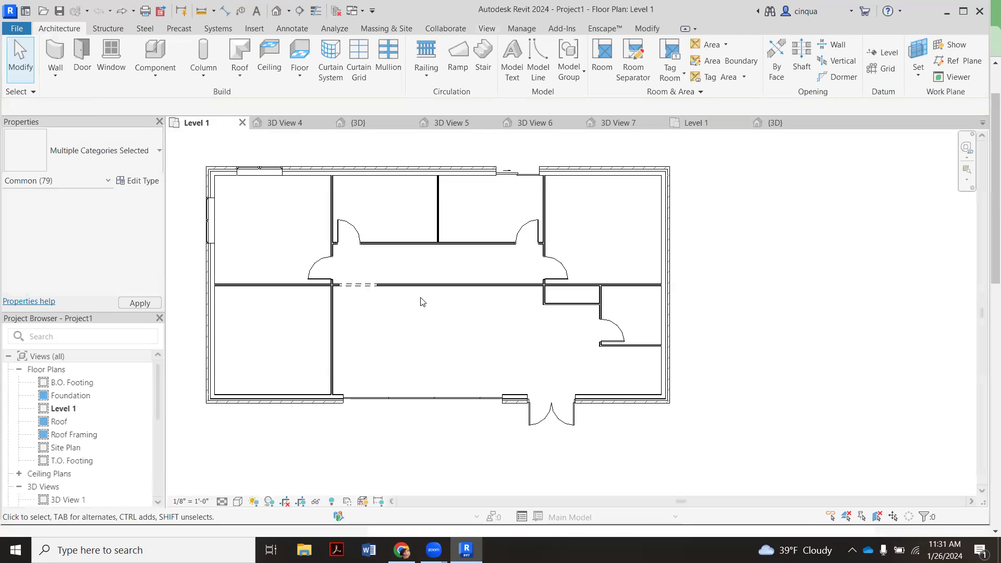
scroll(574, 313, down, 5)
key(ctrl+v)
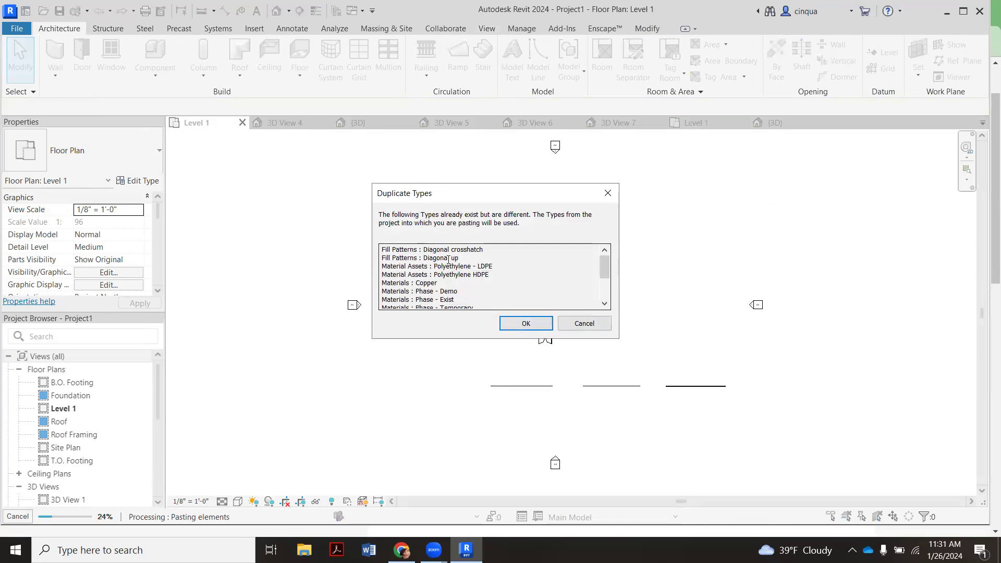
Accept the Duplicate Types dialog, keeping the project's existing types
scroll(443, 260, down, 3)
scroll(442, 269, up, 3)
scroll(443, 267, down, 3)
scroll(443, 263, up, 3)
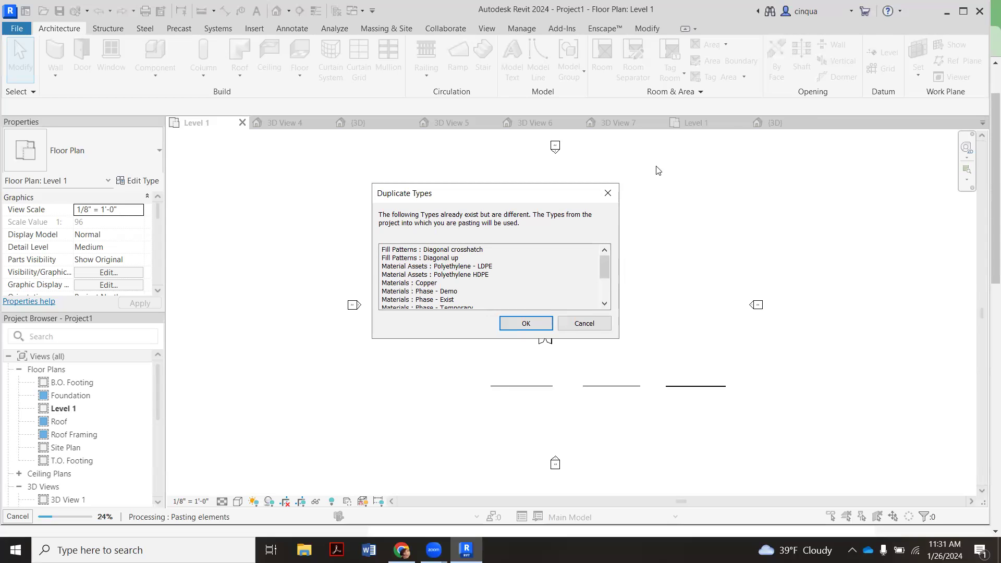
scroll(437, 271, down, 3)
scroll(439, 270, up, 3)
scroll(440, 269, down, 3)
scroll(440, 280, up, 3)
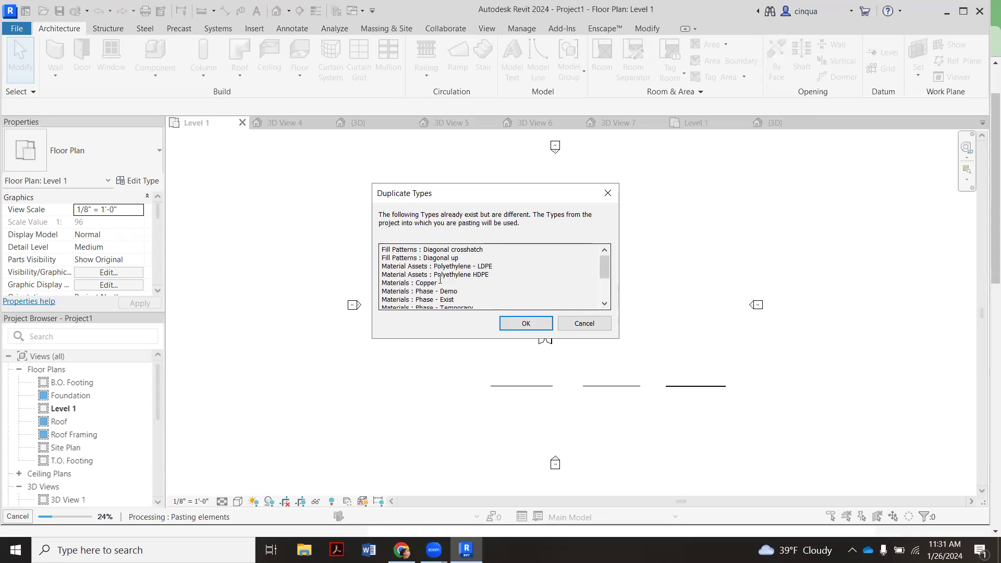
scroll(440, 280, down, 3)
scroll(439, 280, up, 3)
scroll(465, 286, down, 3)
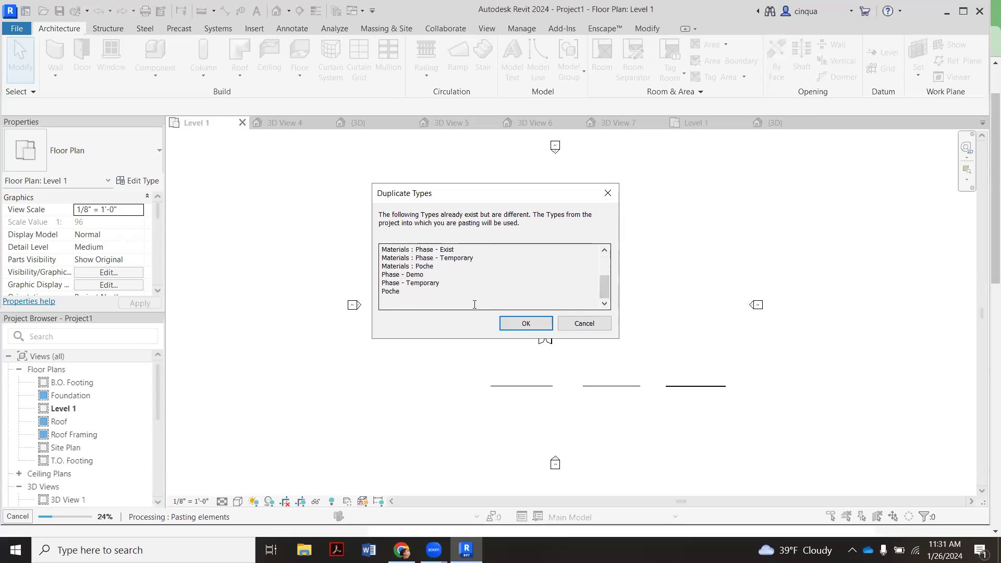
click(523, 324)
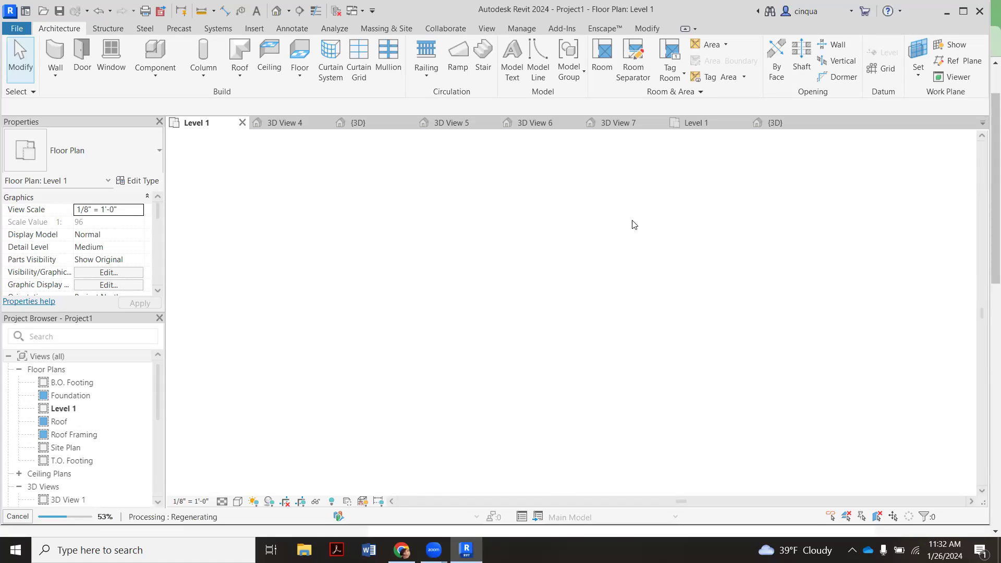
Finish placing the pasted cubicle and delete the pasted room with its boundary lines
scroll(623, 253, down, 2)
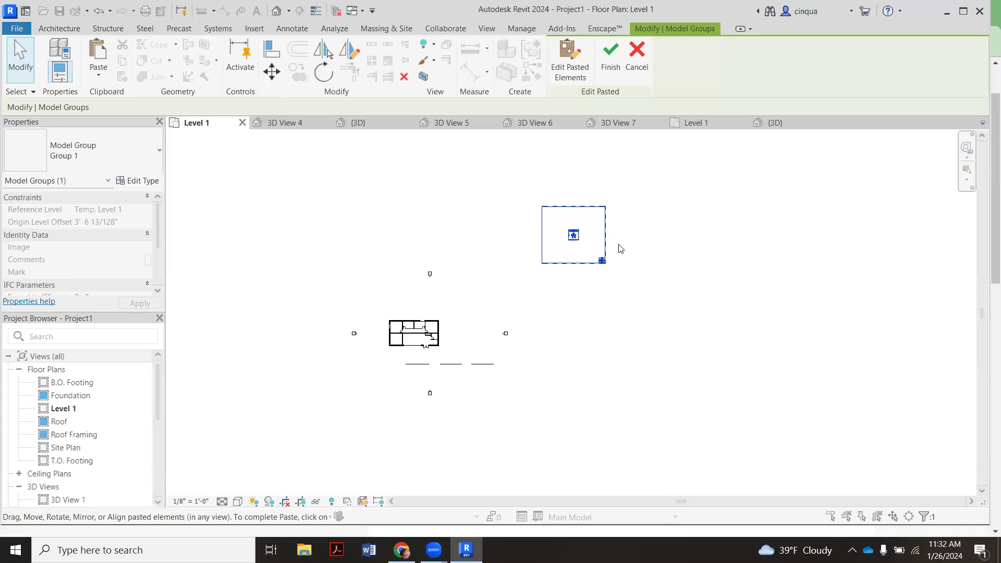
click(622, 250)
scroll(623, 271, up, 2)
drag(620, 260, 598, 286)
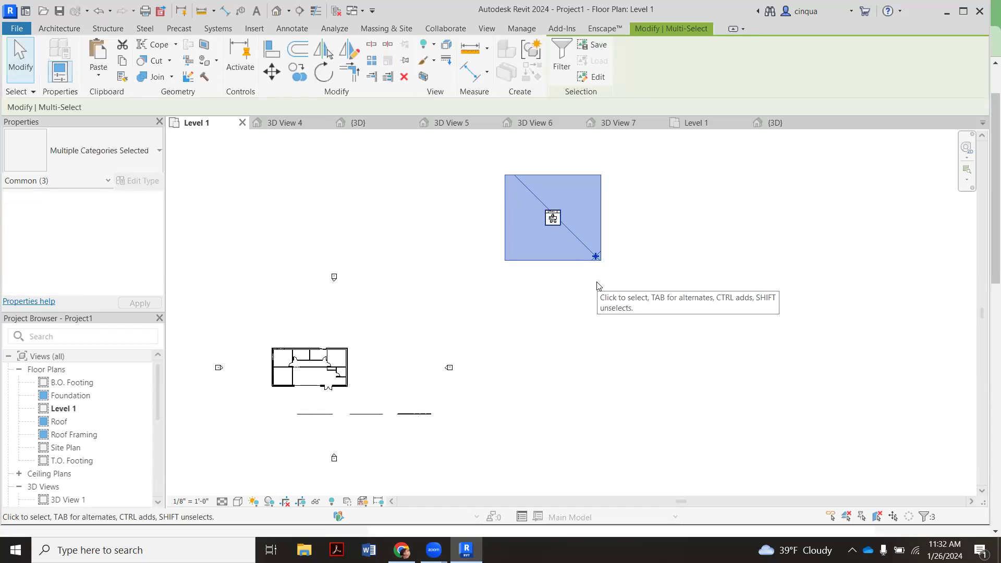
key(Delete)
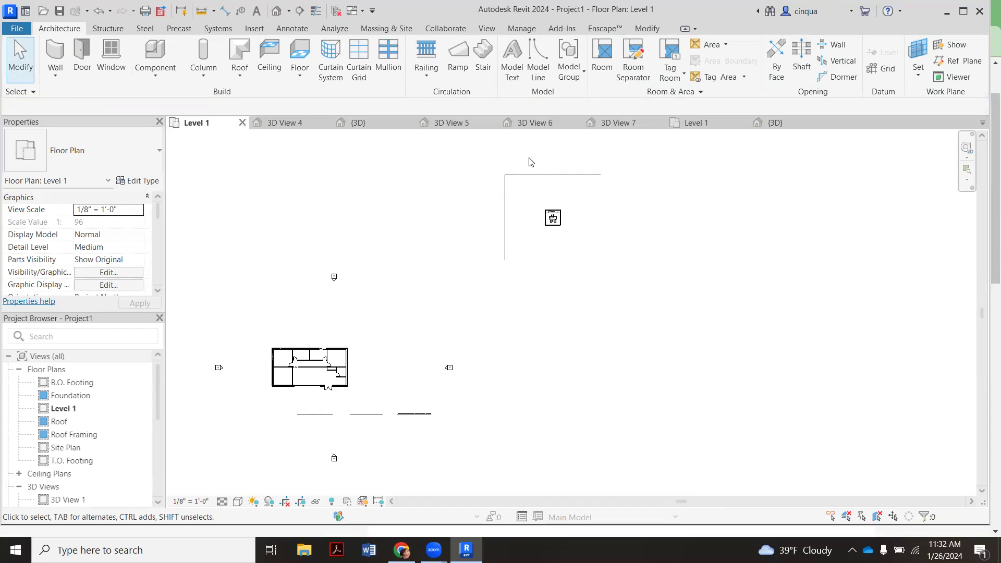
Delete the two leftover room separation lines, then select the desk, chairs and desk items
drag(529, 161, 482, 194)
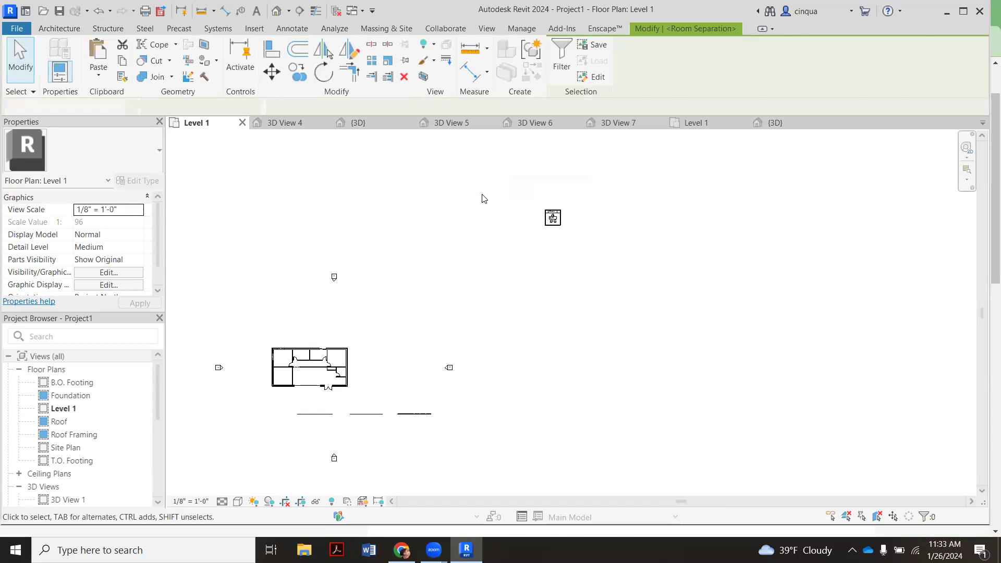
key(Delete)
scroll(592, 208, up, 10)
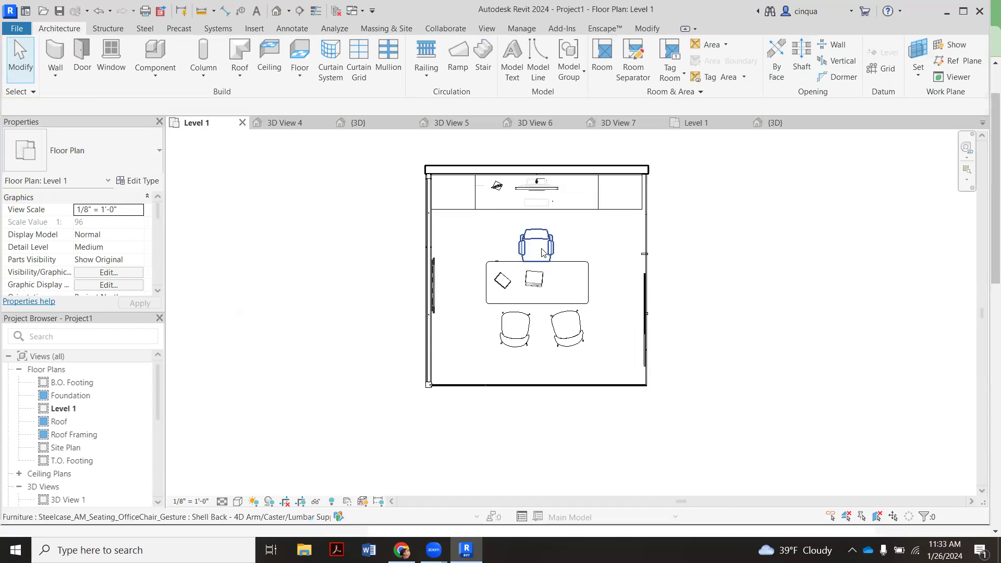
scroll(542, 252, up, 1)
scroll(542, 252, down, 1)
scroll(599, 232, up, 1)
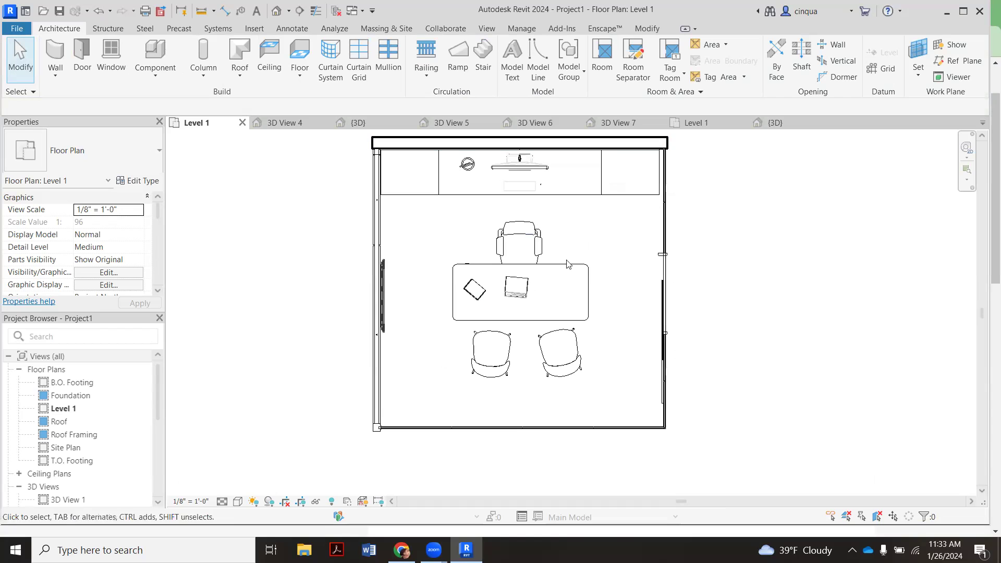
middle_drag(574, 253, 575, 240)
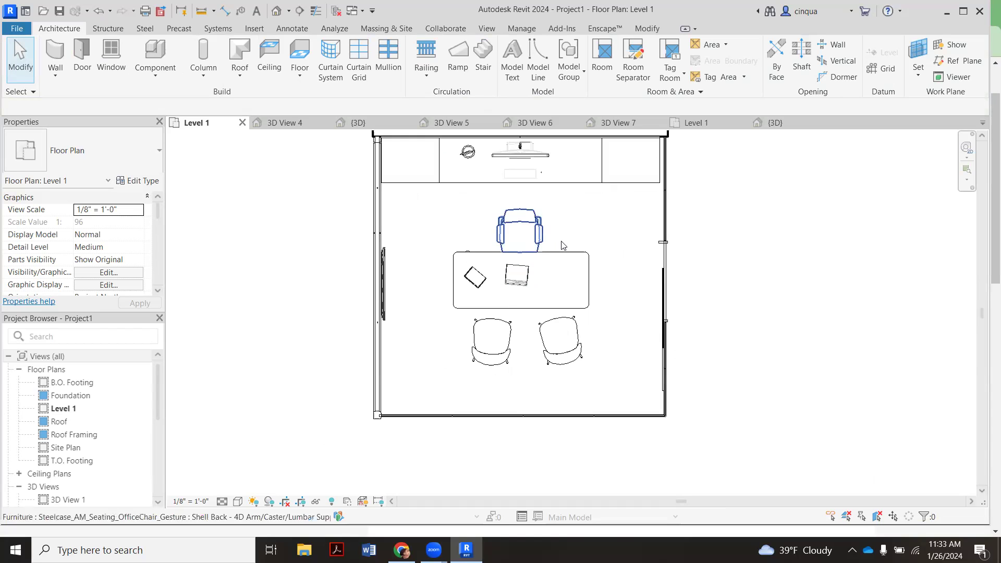
drag(616, 211, 436, 363)
Move the pasted Steelcase desk and chairs group into the upper office room
scroll(644, 286, down, 6)
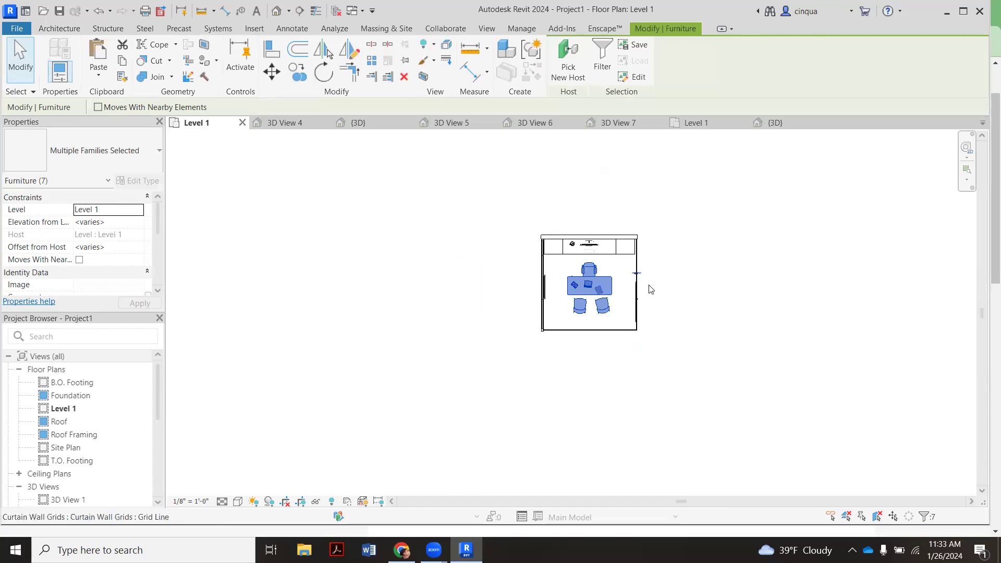
scroll(522, 372, up, 7)
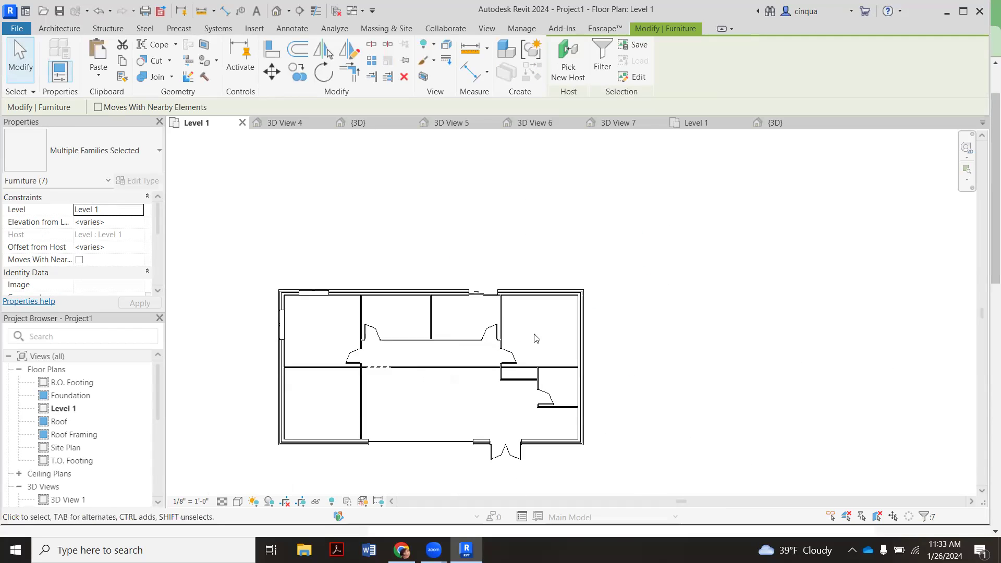
scroll(361, 319, up, 3)
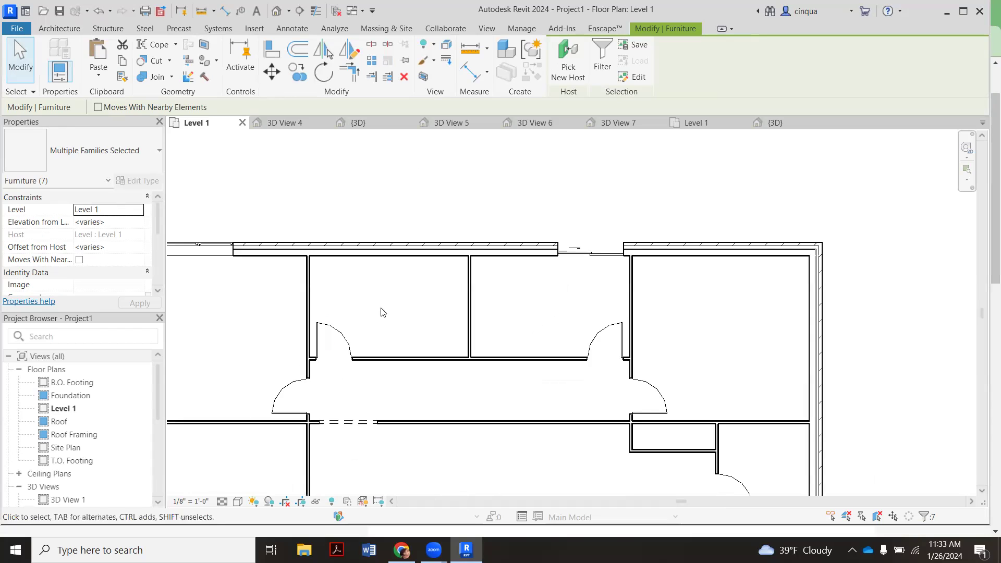
key(m)
key(v)
click(381, 307)
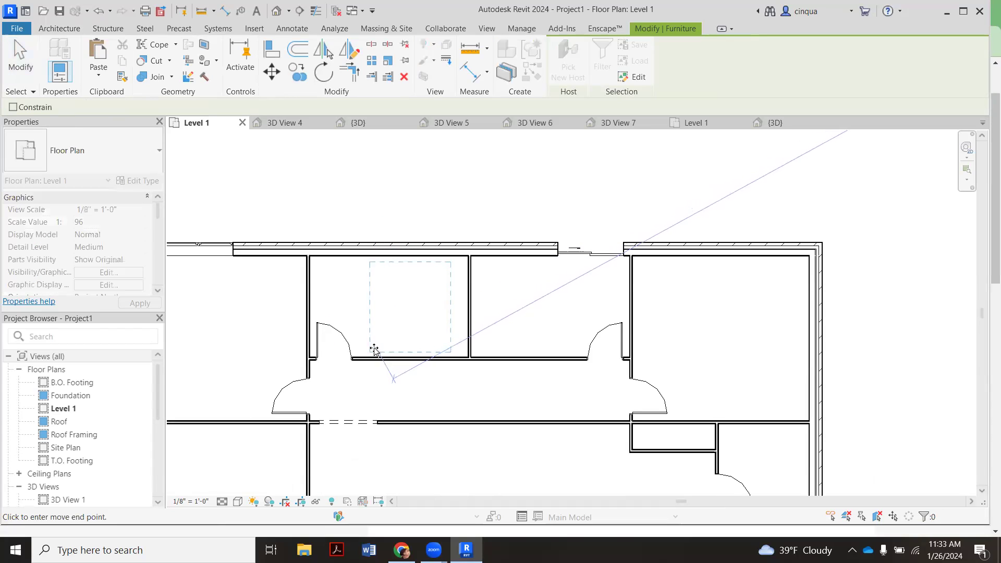
click(374, 349)
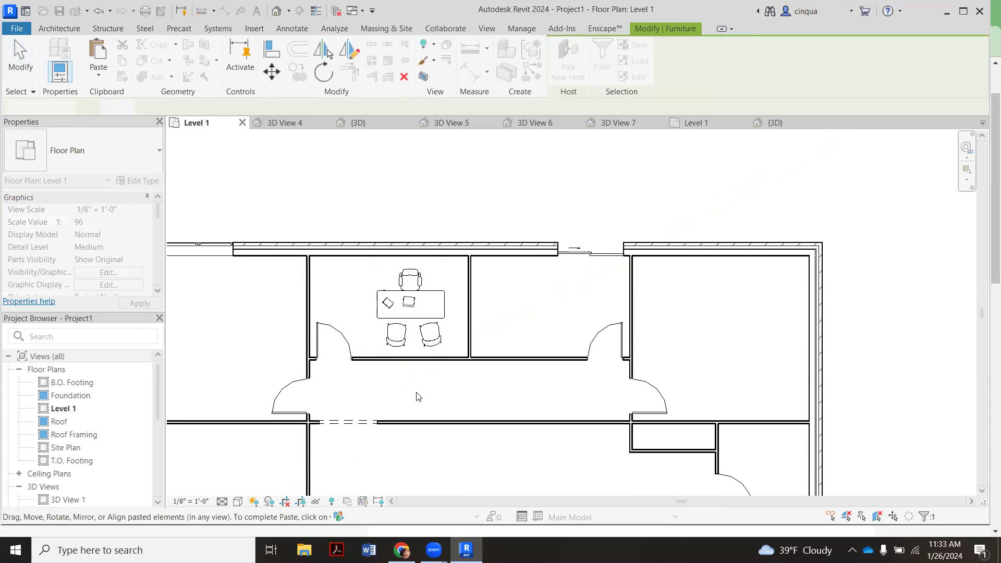
Nudge the group up and to the right with the arrow keys, then finish the paste
scroll(389, 307, up, 1)
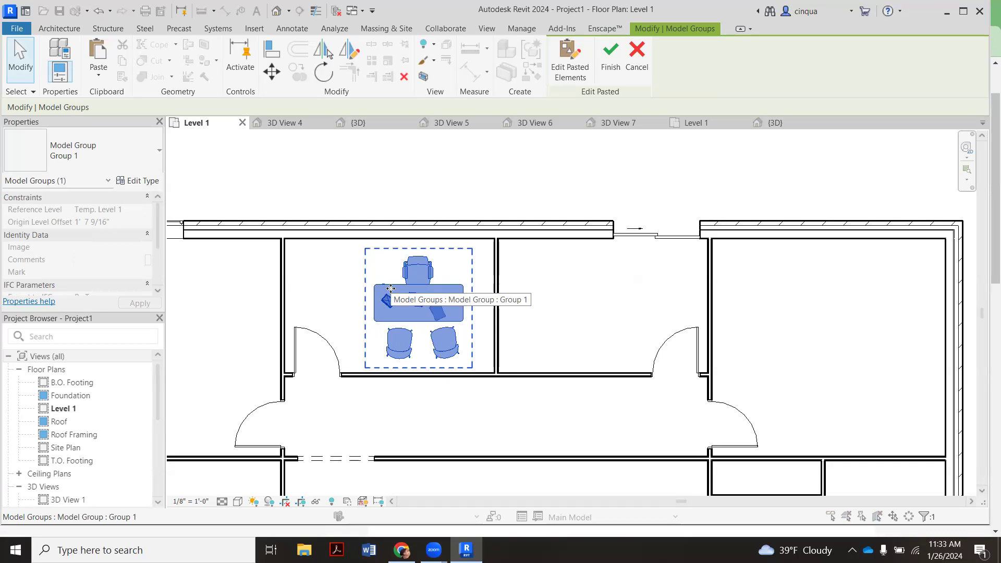
key(Up)
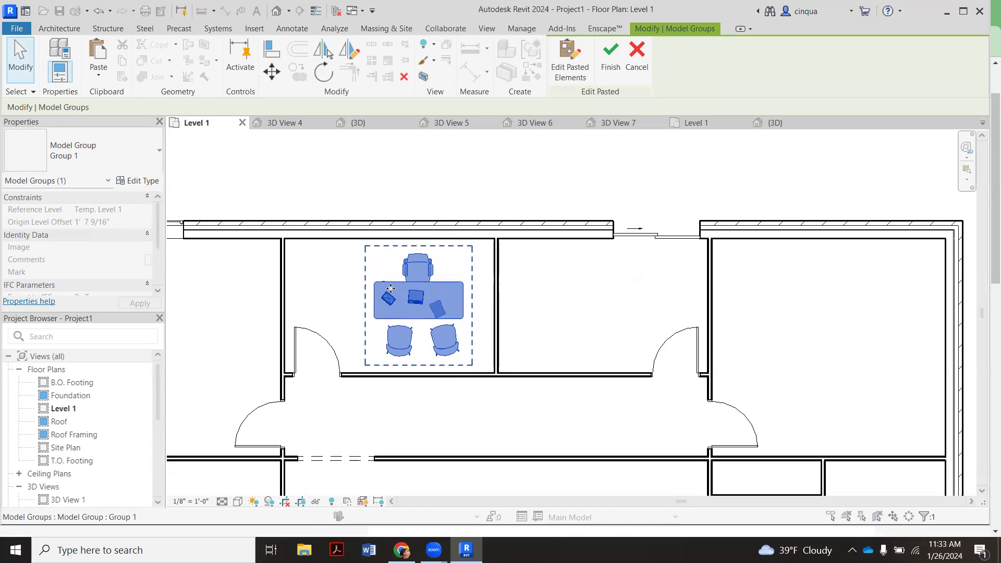
key(Right)
key(Right)
key(Right)
key(Right)
key(Right)
key(Right)
key(Right)
key(Right)
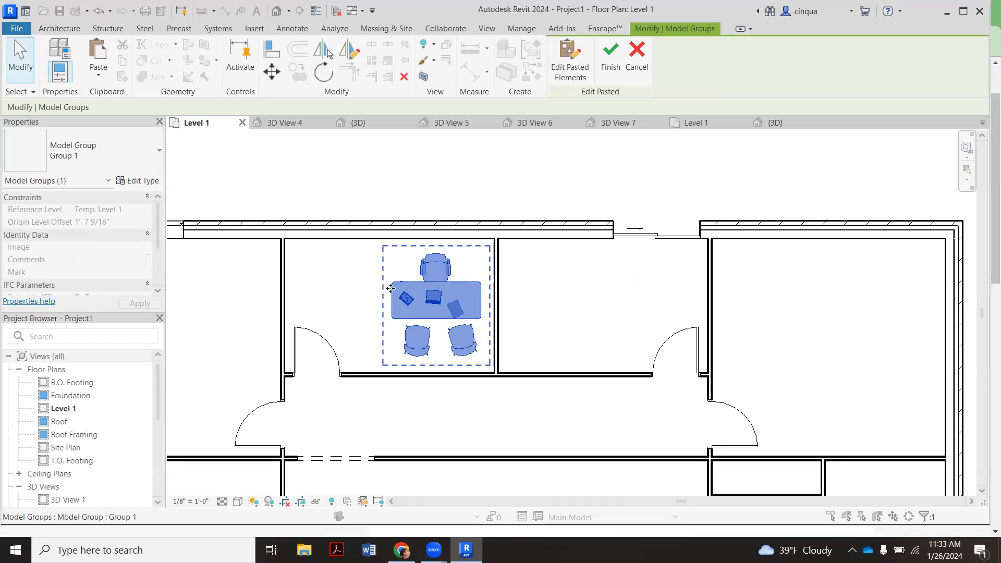
key(Right)
key(Right)
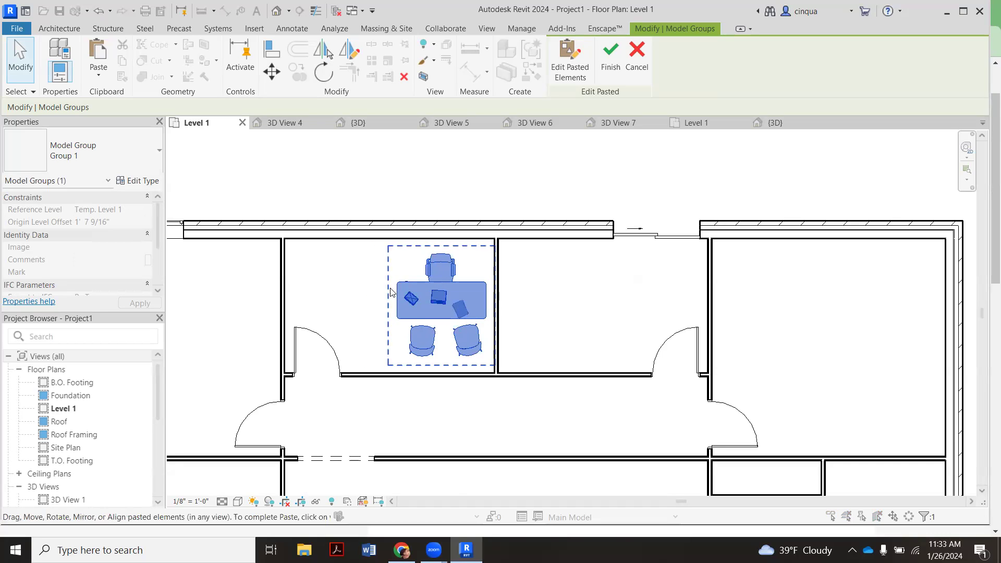
click(379, 172)
scroll(411, 267, up, 2)
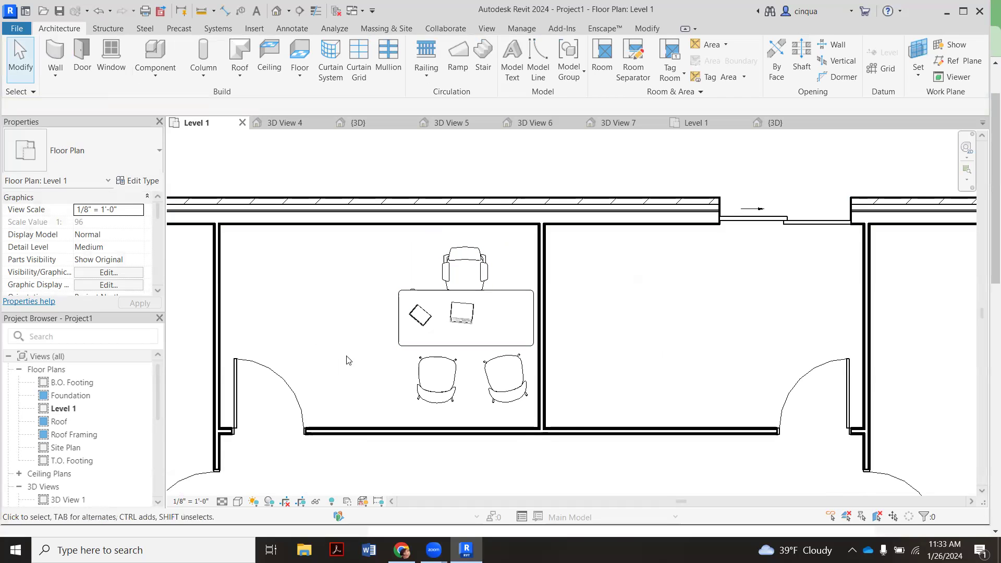
click(420, 292)
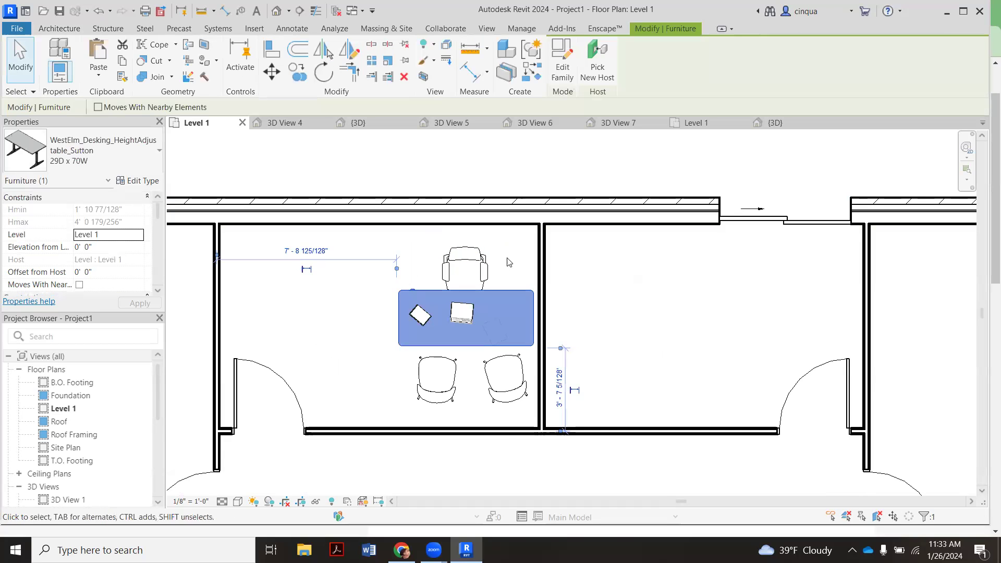
click(523, 262)
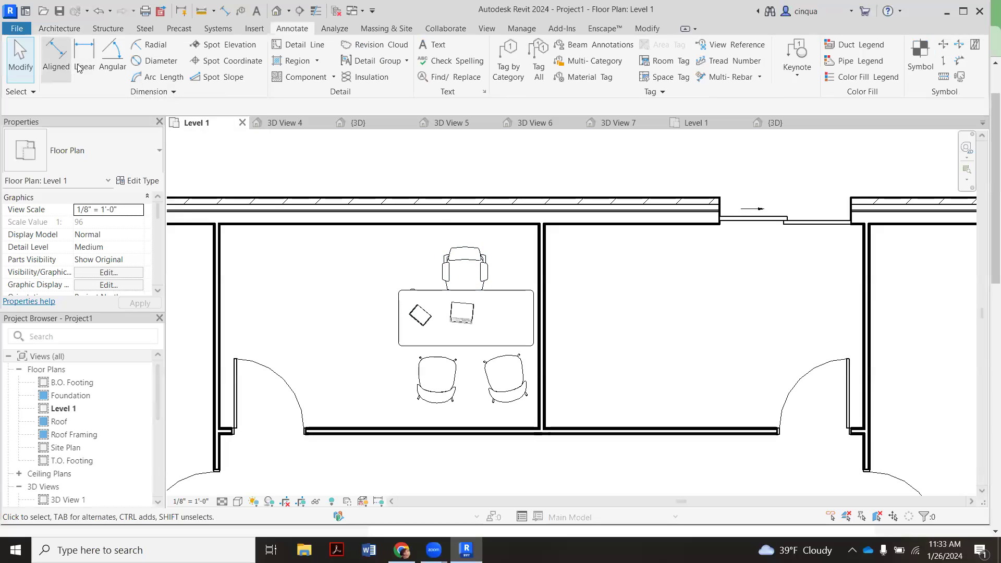
click(78, 67)
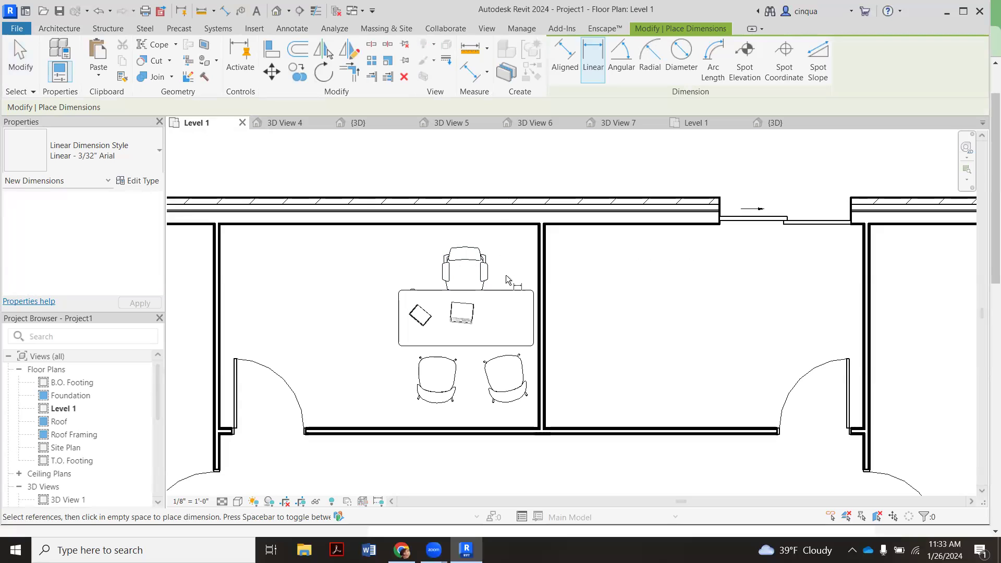
click(564, 66)
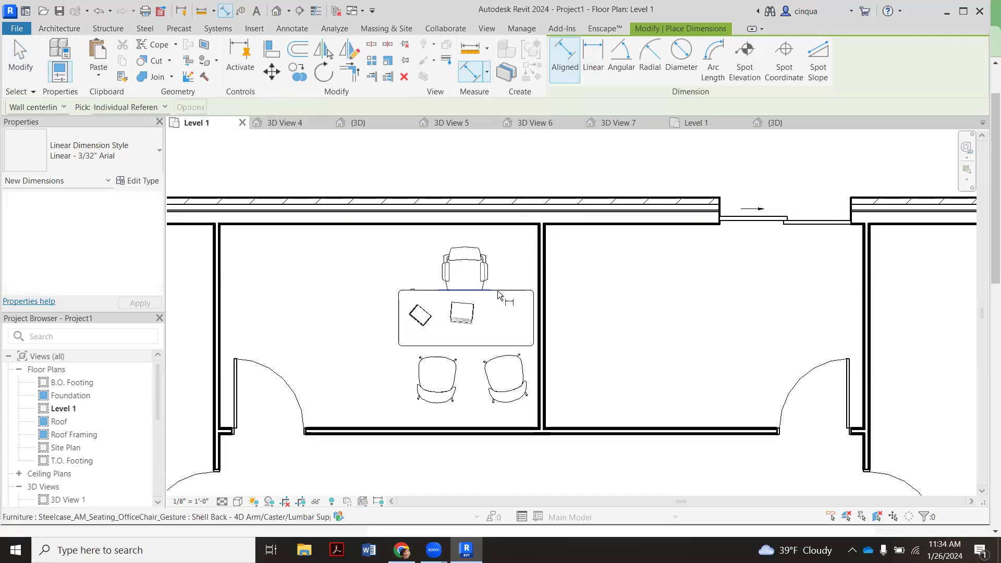
click(471, 291)
click(467, 224)
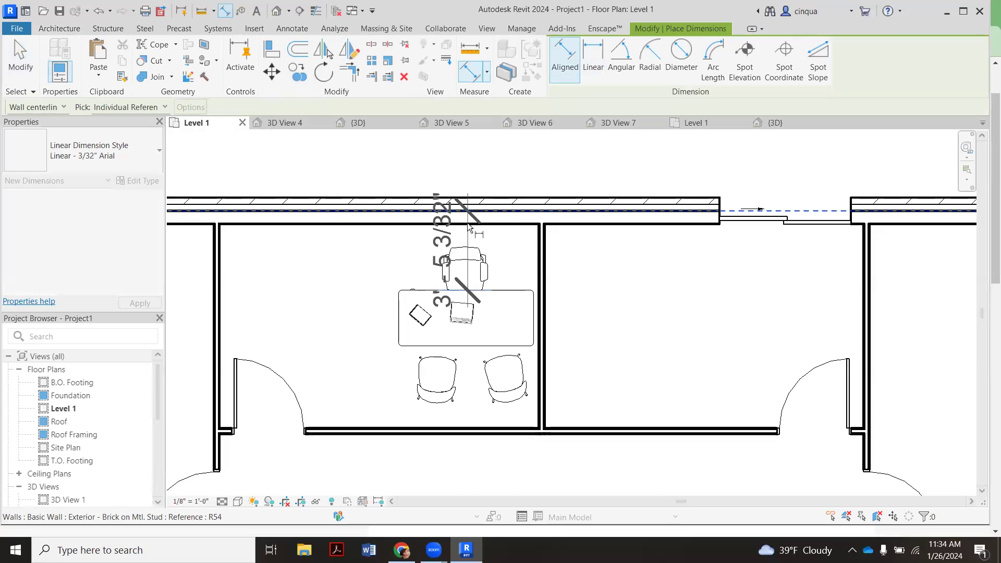
click(334, 236)
key(Escape)
key(Escape)
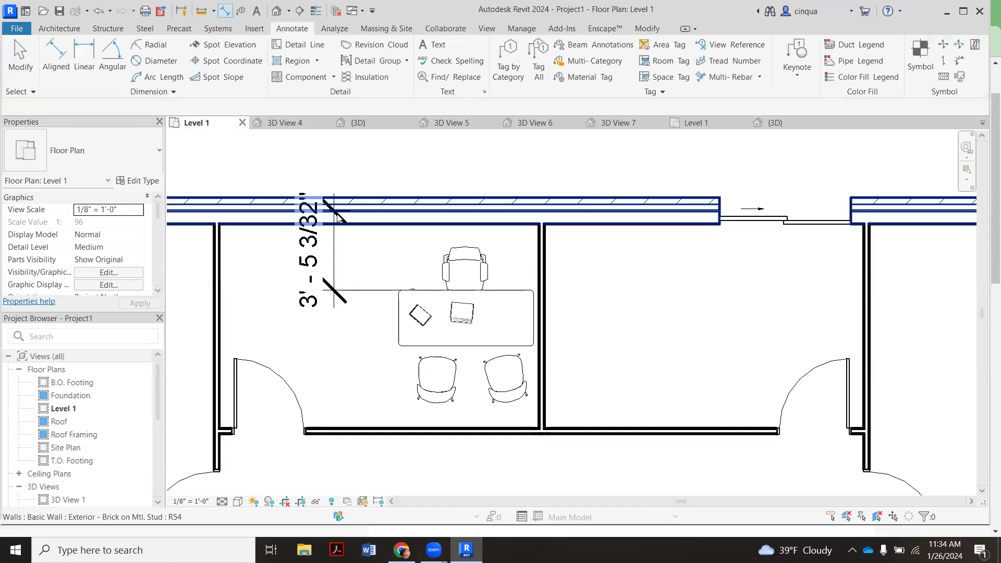
click(338, 218)
click(334, 251)
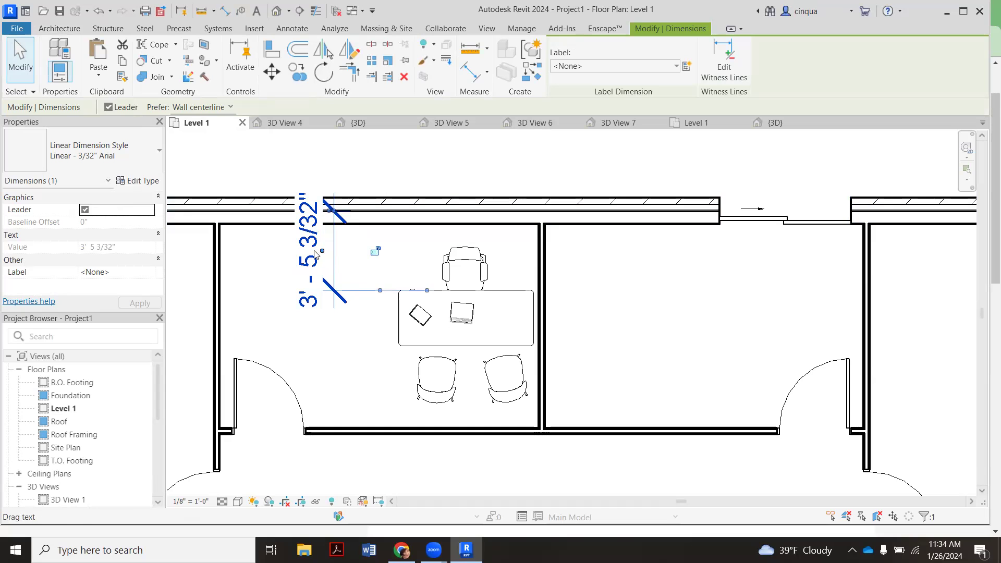
click(336, 338)
drag(351, 271, 312, 330)
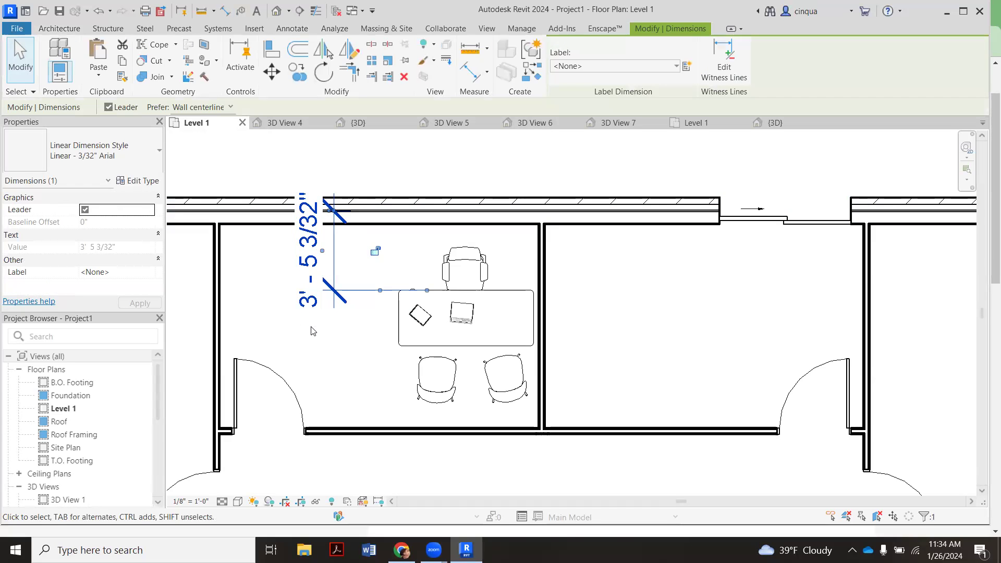
key(Delete)
Select the sample room's right-side glass wall with a crossing window, then zoom back to the building
scroll(472, 318, down, 2)
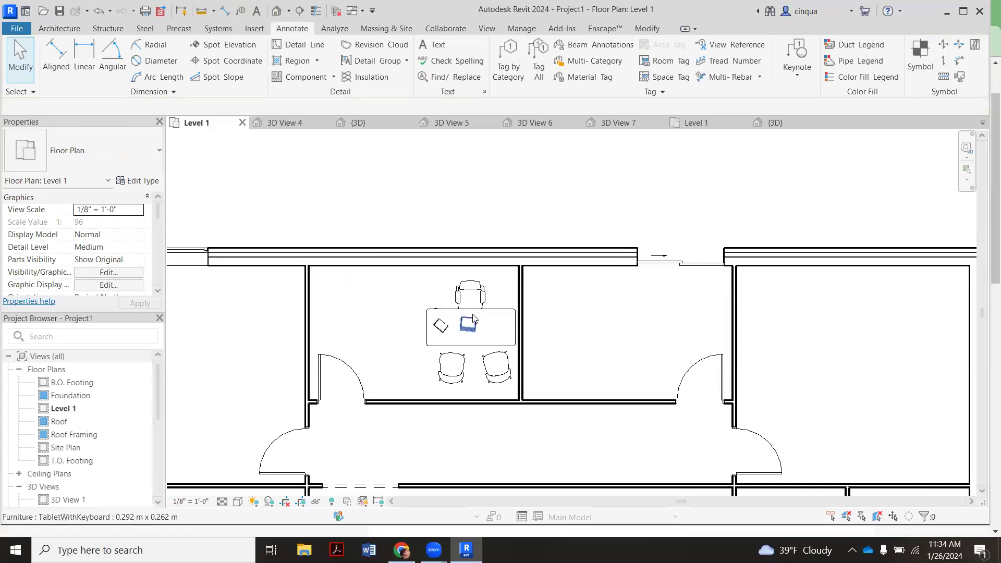
scroll(475, 314, down, 4)
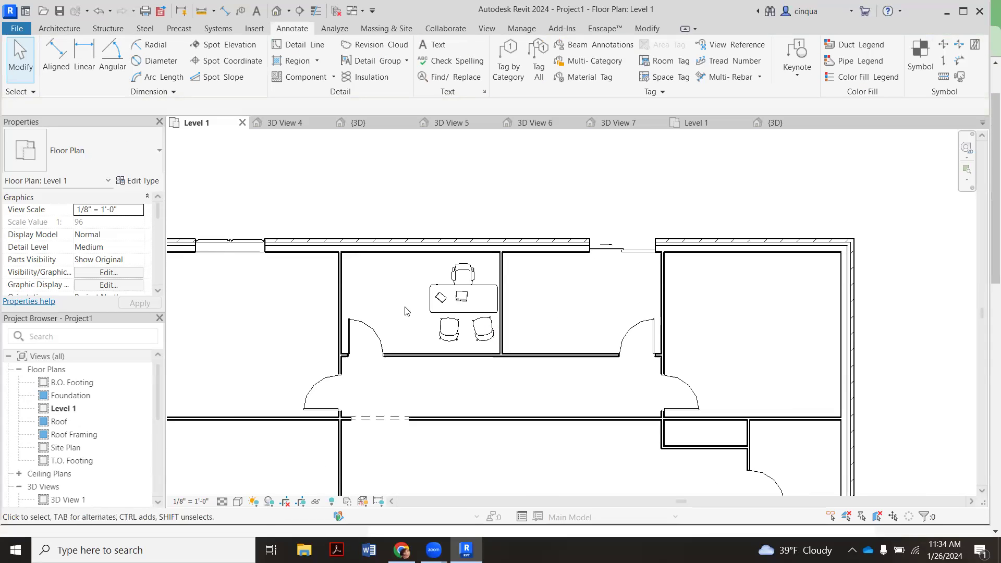
scroll(406, 311, down, 6)
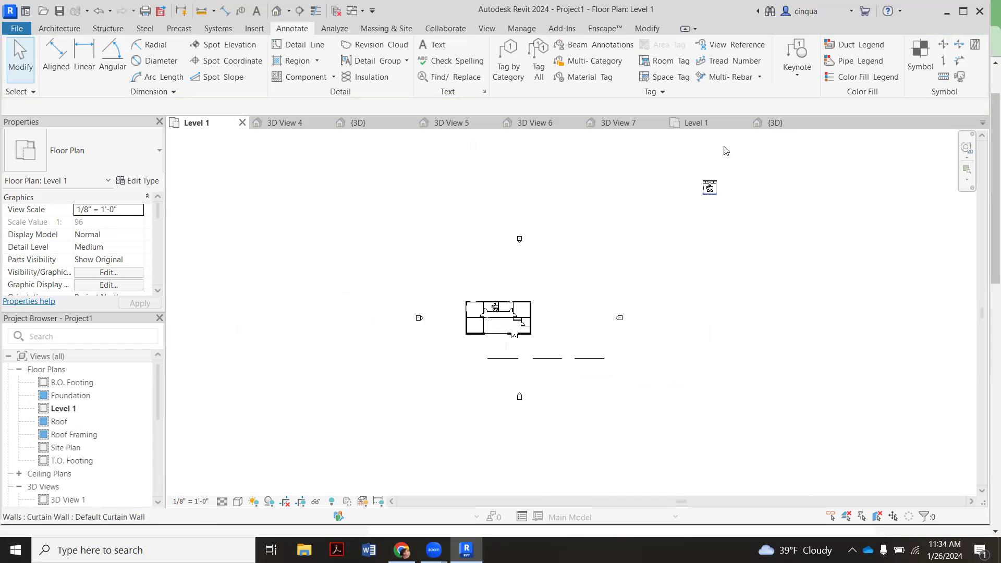
scroll(722, 245, up, 6)
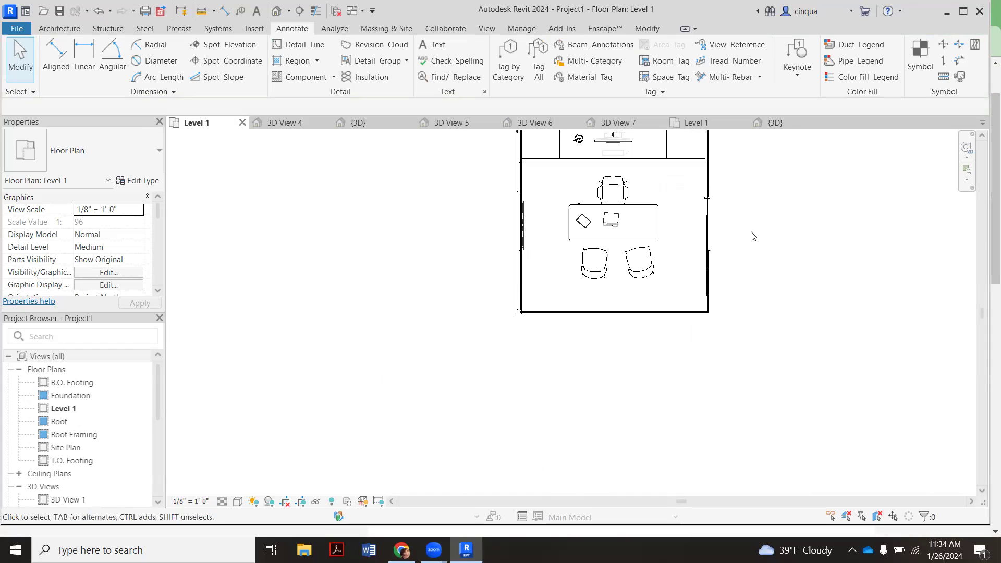
drag(761, 192, 691, 280)
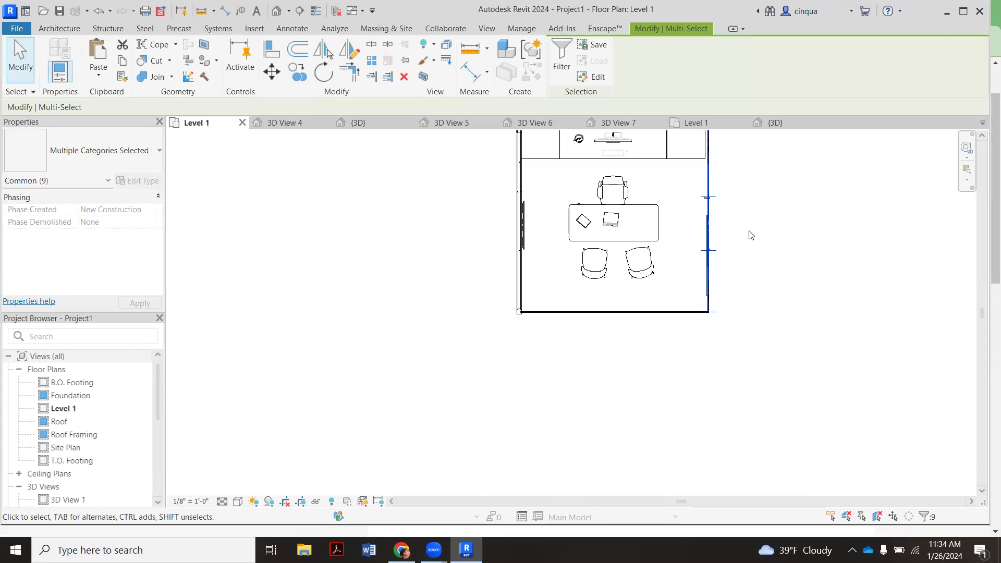
scroll(691, 280, down, 10)
scroll(530, 359, up, 5)
scroll(497, 327, up, 2)
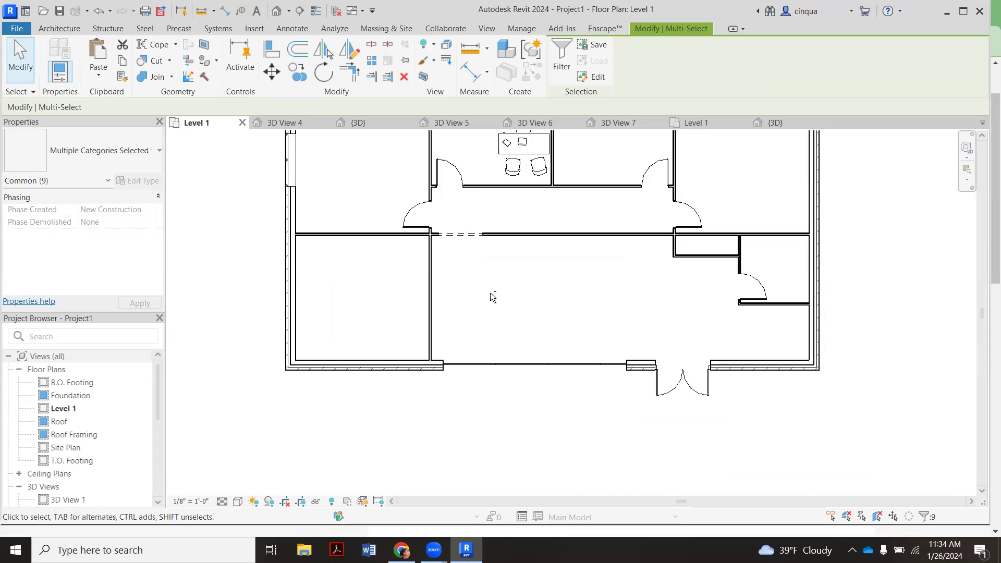
Paste the glass wall into the large lower room, nudge it into position and finish pasting
key(m)
key(v)
click(485, 324)
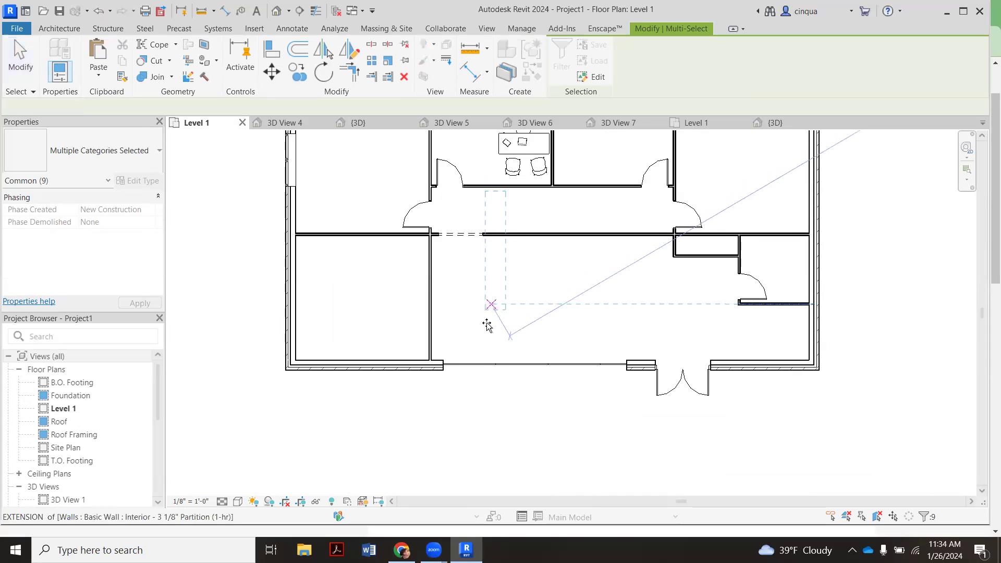
click(486, 353)
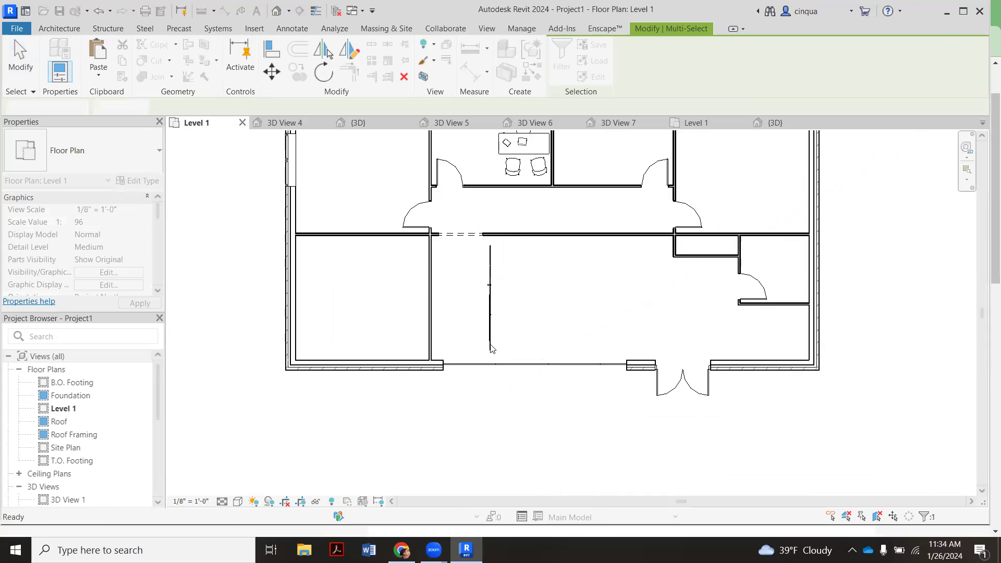
scroll(493, 255, up, 3)
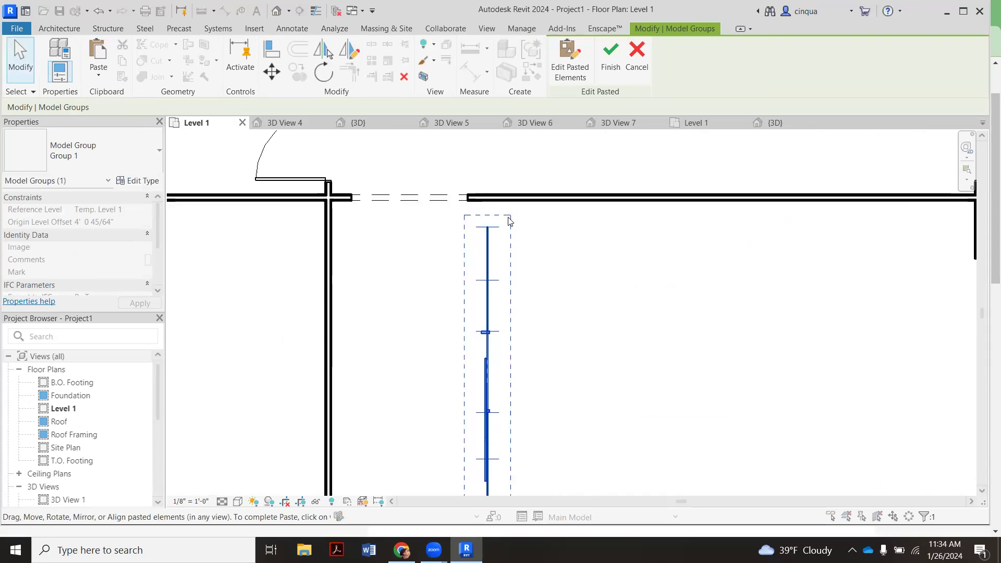
key(Up)
key(Up)
key(Up)
key(Up)
key(Up)
key(Up)
key(Up)
key(Up)
key(Up)
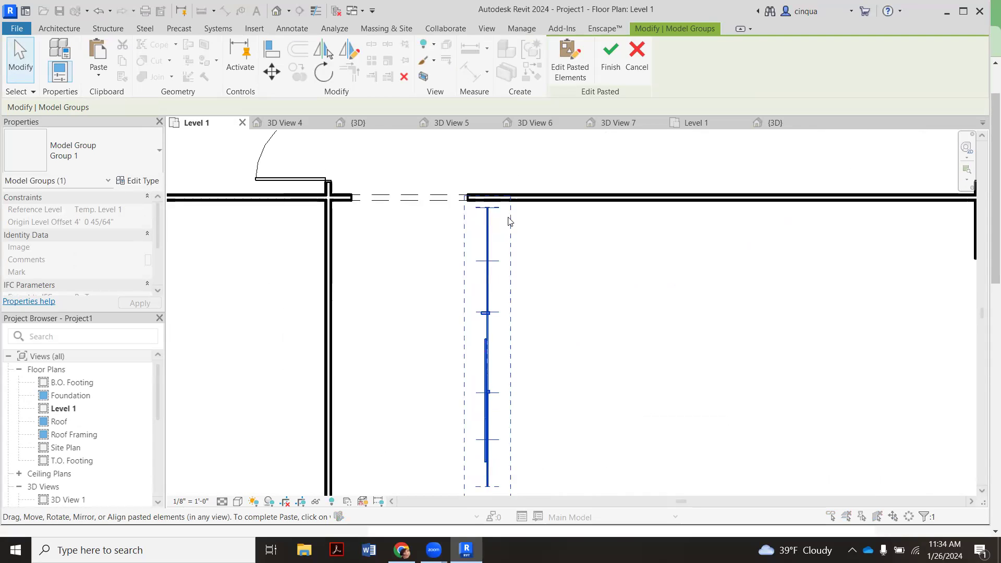
key(Down)
key(Down)
key(Down)
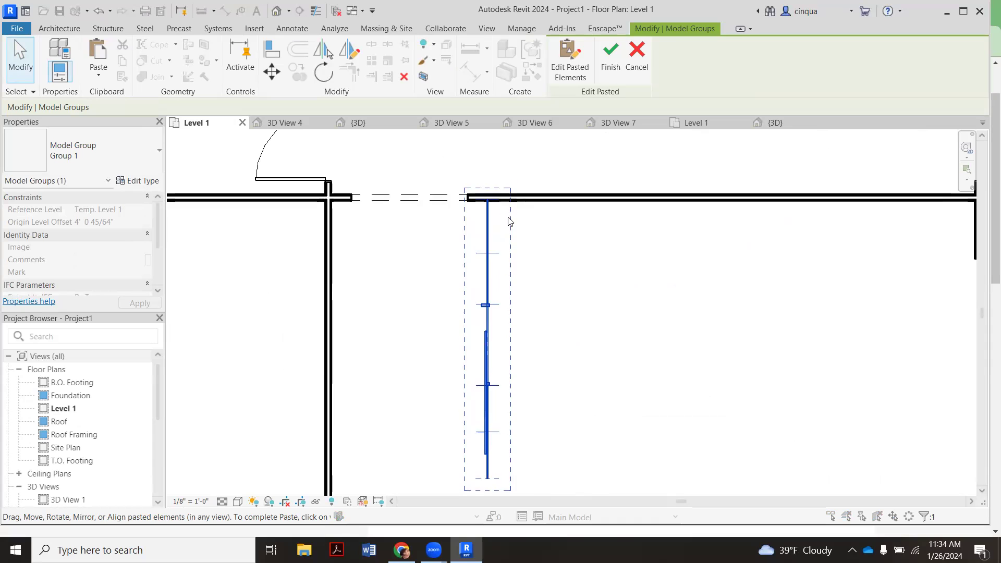
click(548, 274)
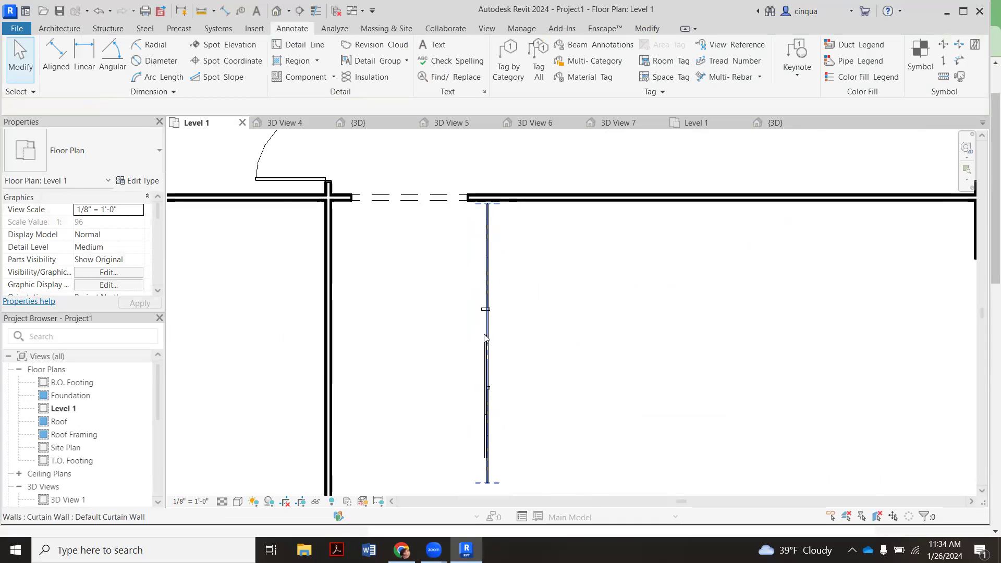
Drag the glass wall's lower end grip down to the exterior wall
scroll(484, 338, down, 2)
scroll(485, 469, up, 3)
click(486, 392)
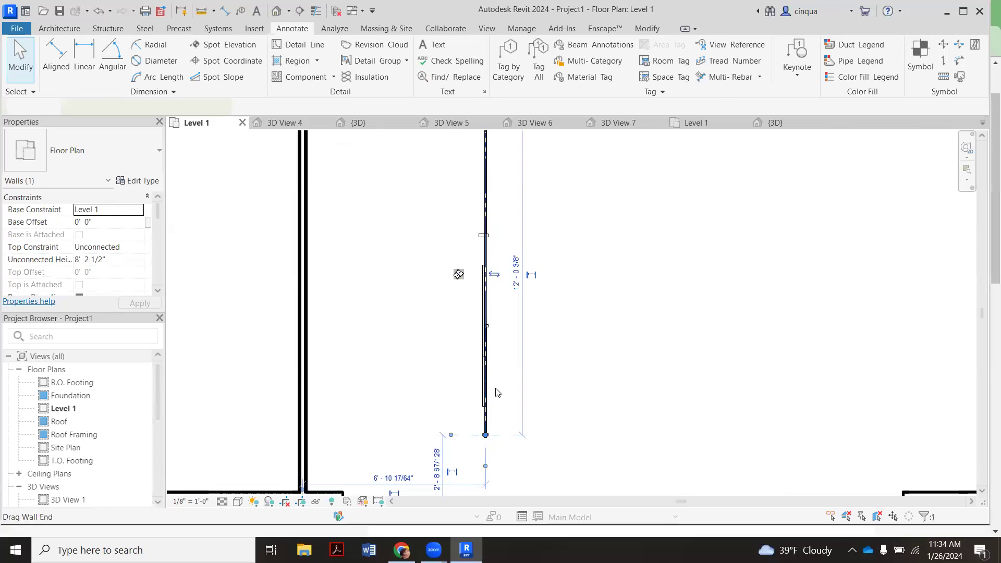
middle_drag(495, 392, 522, 274)
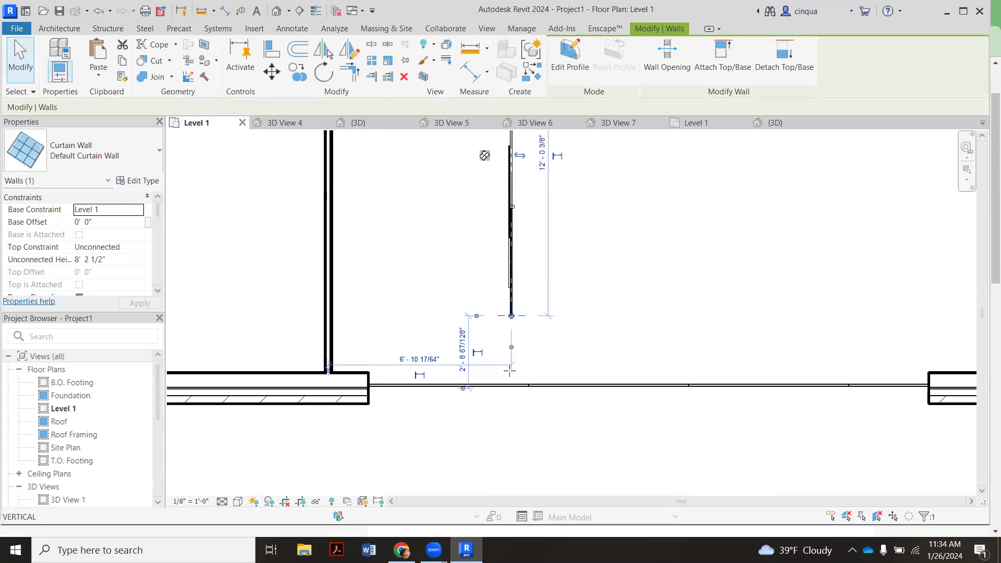
drag(510, 374, 511, 385)
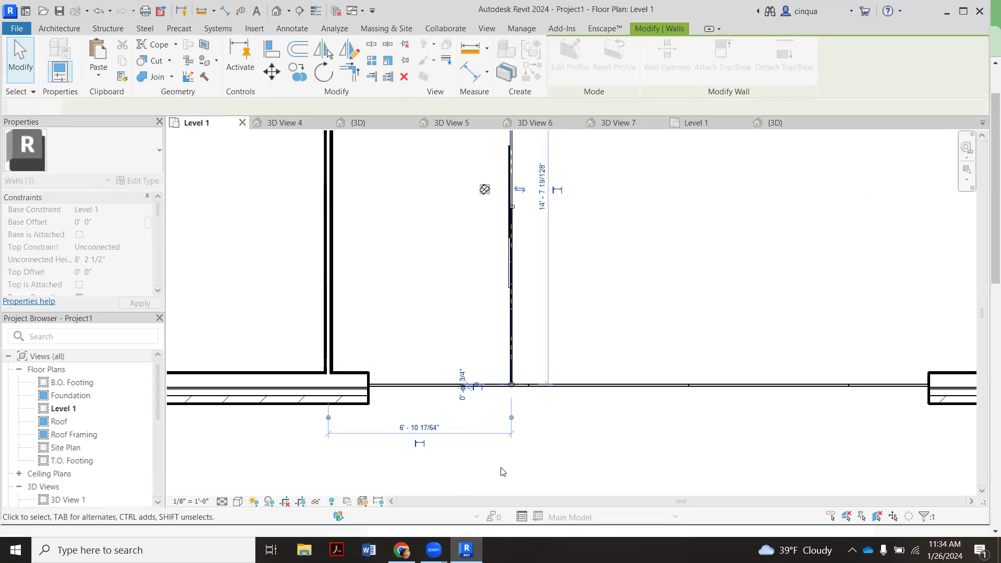
click(460, 405)
Reselect the glass wall to confirm it spans corridor wall to exterior wall, about 14' - 7 19/128"
scroll(461, 405, down, 1)
middle_drag(474, 349, 476, 326)
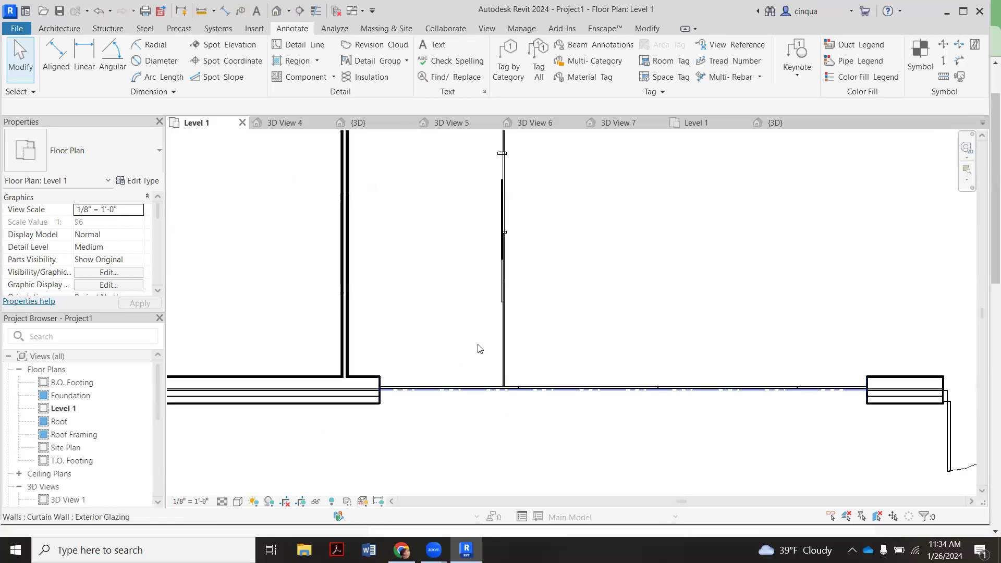
scroll(512, 240, up, 1)
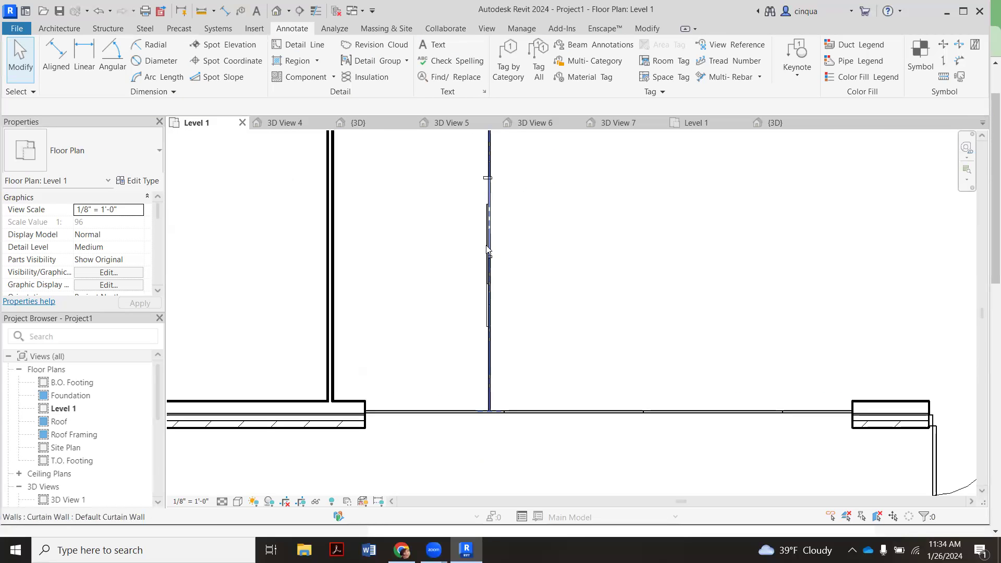
click(489, 245)
click(592, 440)
scroll(459, 353, down, 2)
scroll(458, 353, down, 3)
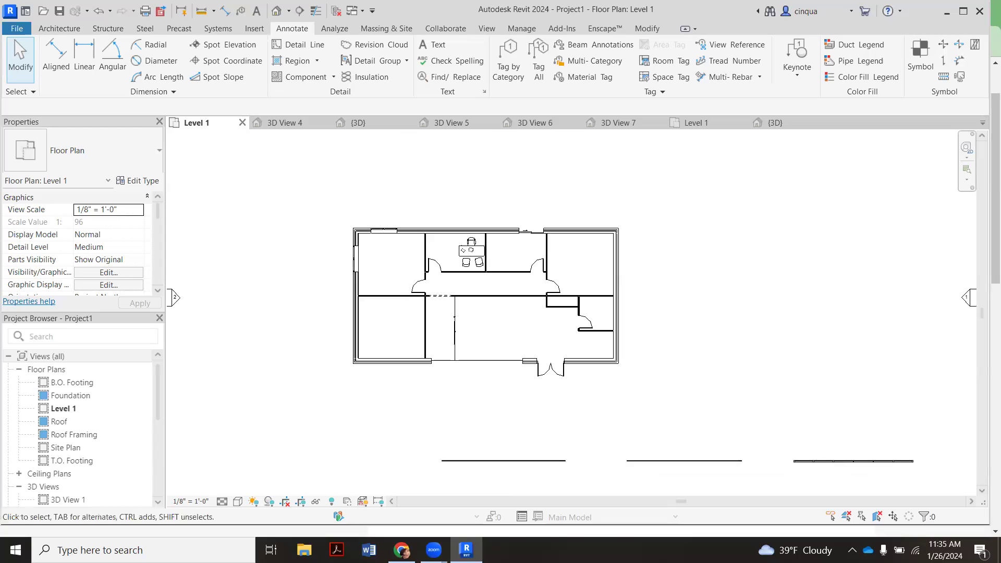
Return from the RK3ZK3DC office idea to the Workplace planning ideas listing in Chrome
mouse_move(402, 550)
click(402, 469)
scroll(540, 298, down, 1)
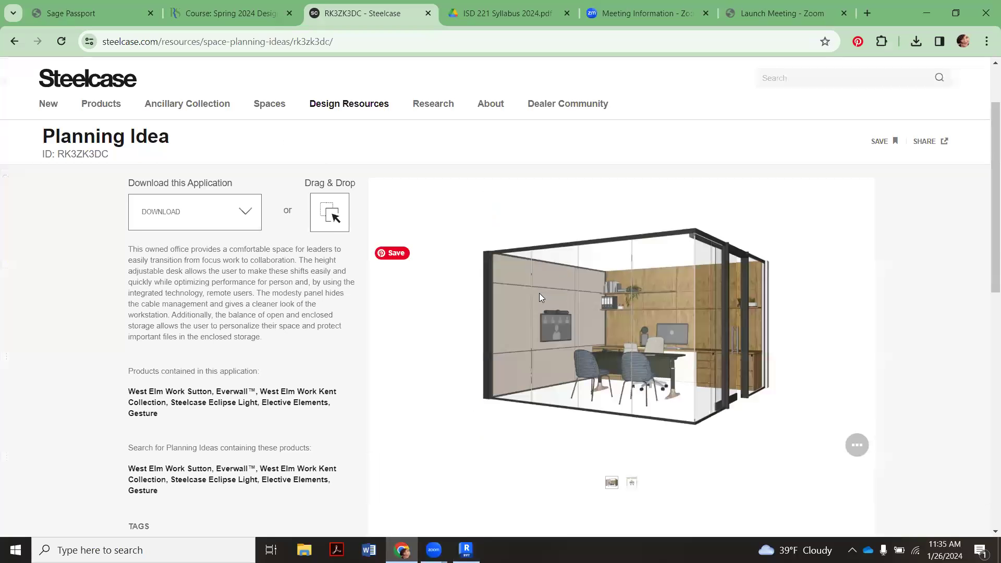
scroll(457, 251, up, 1)
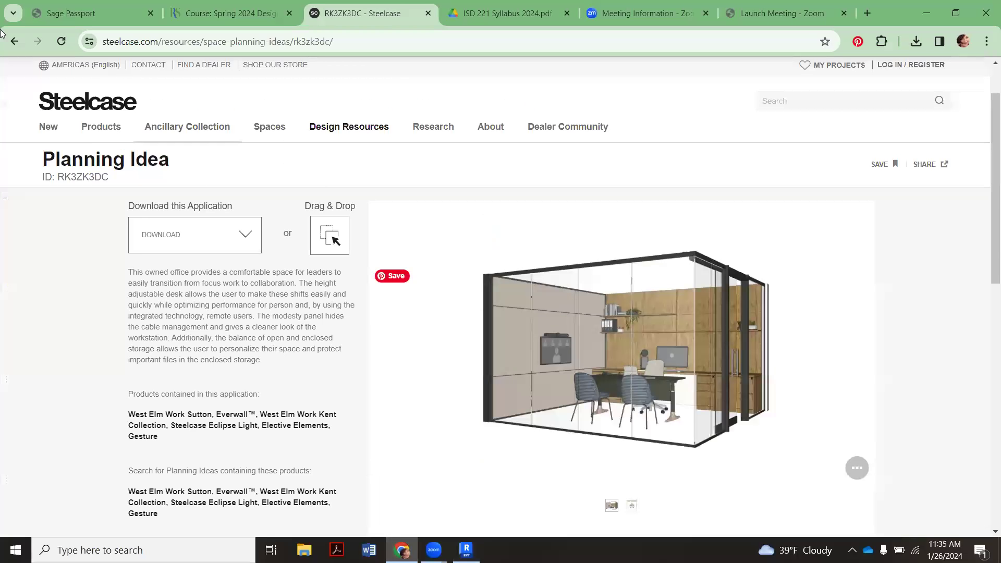
click(14, 41)
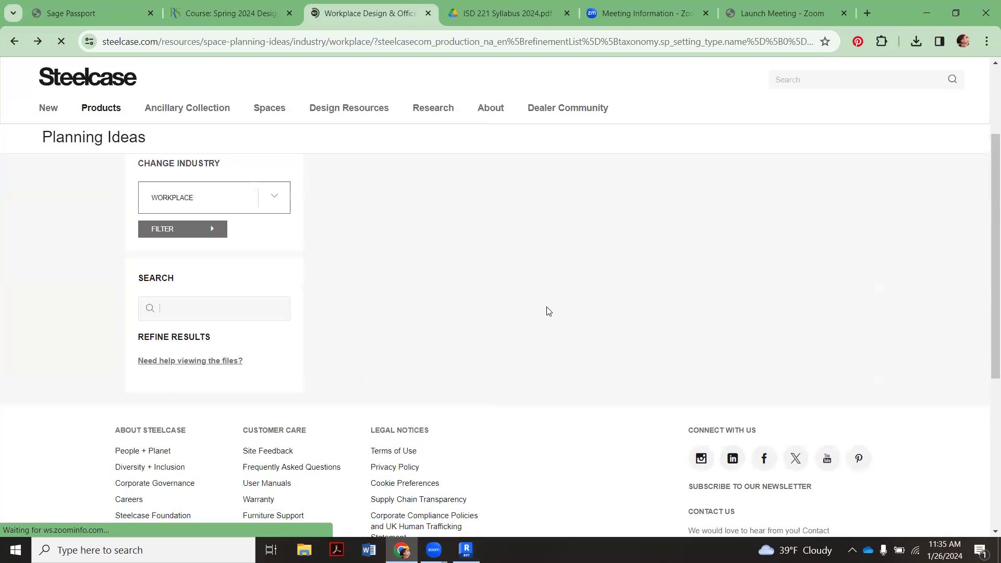
Browse the Planning Ideas grid down to layouts such as NP7BK6TW, HA6PY8VR and HQ3NM7BE
scroll(544, 318, down, 1)
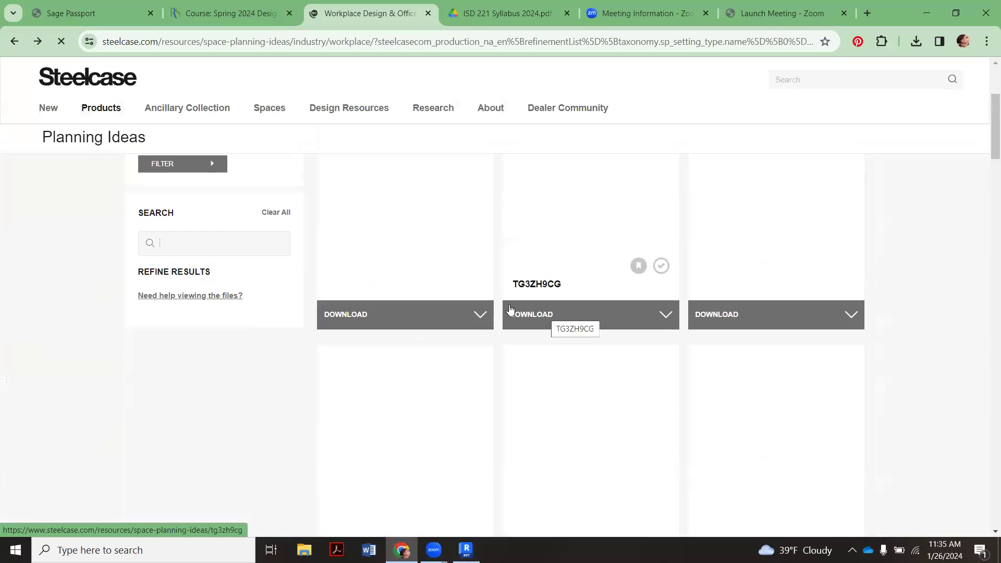
scroll(501, 306, down, 3)
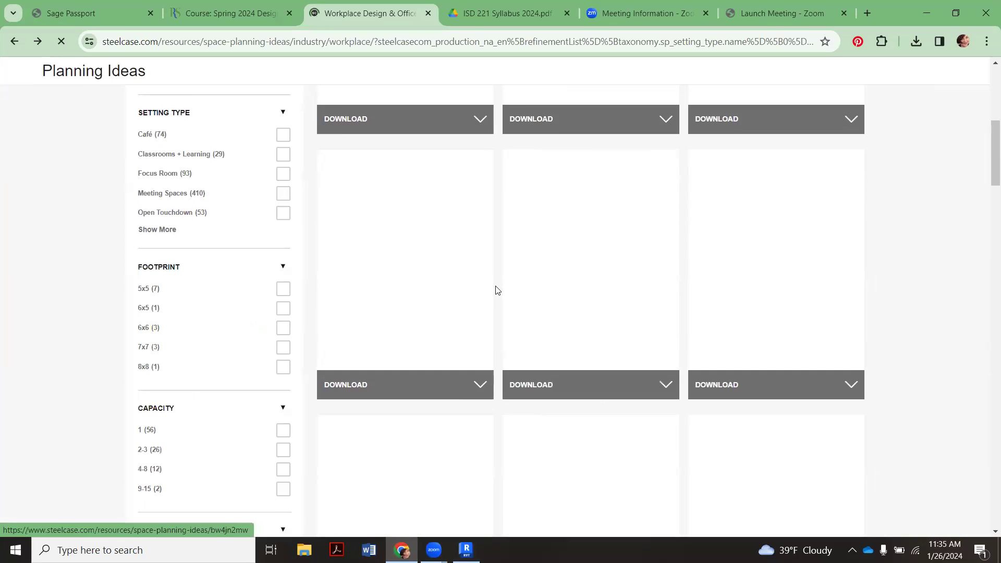
scroll(495, 288, up, 4)
scroll(456, 279, down, 1)
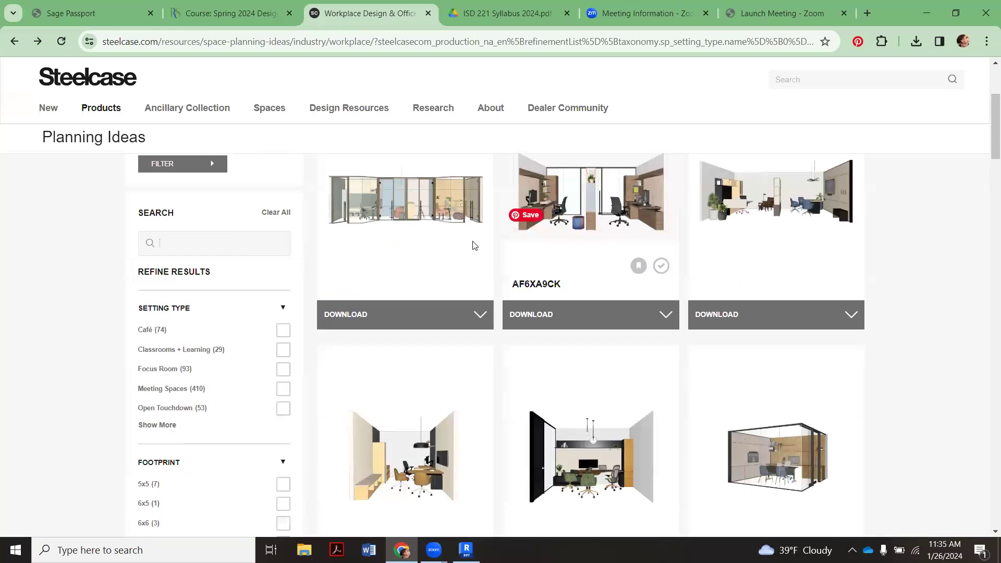
scroll(787, 392, down, 2)
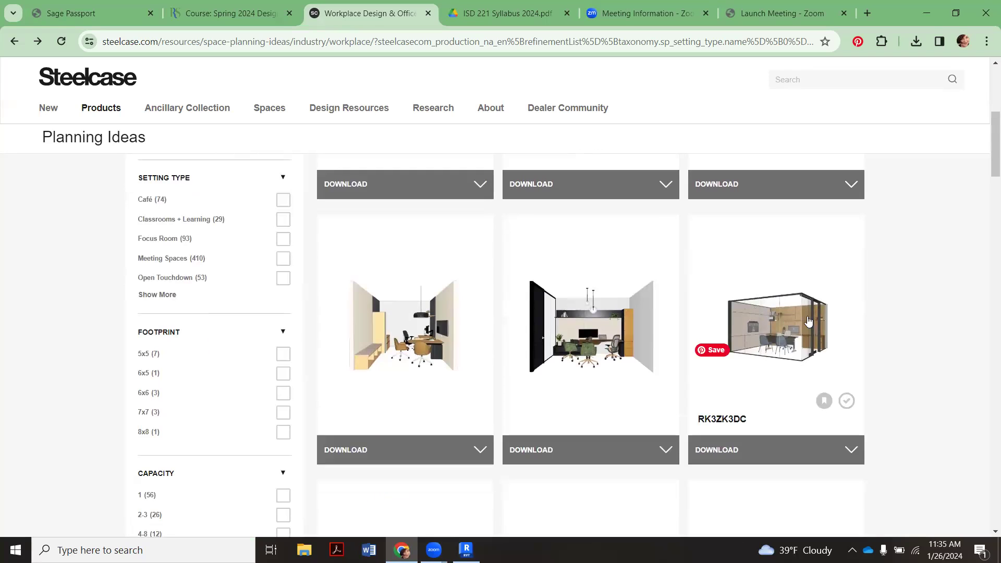
scroll(733, 332, down, 10)
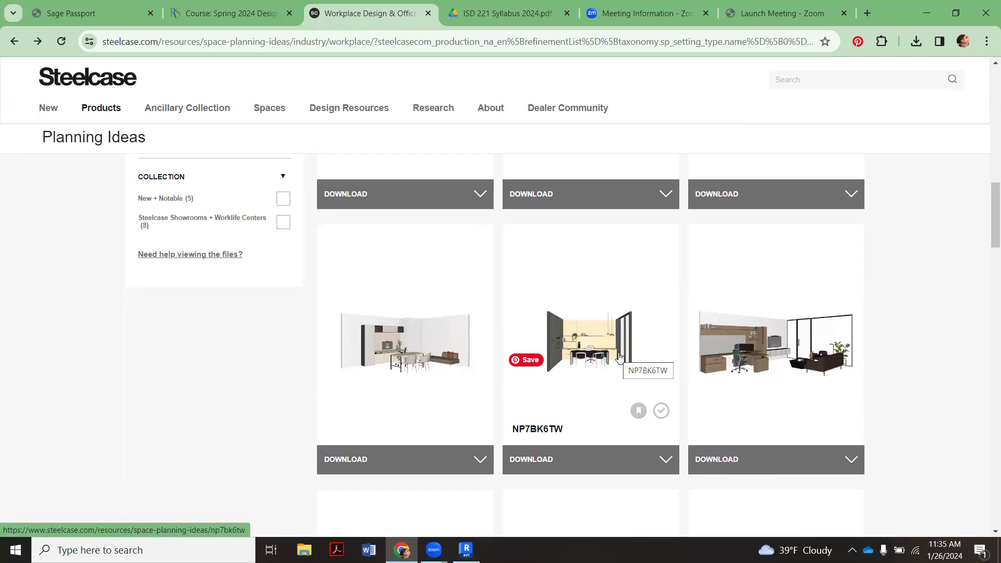
scroll(619, 358, down, 6)
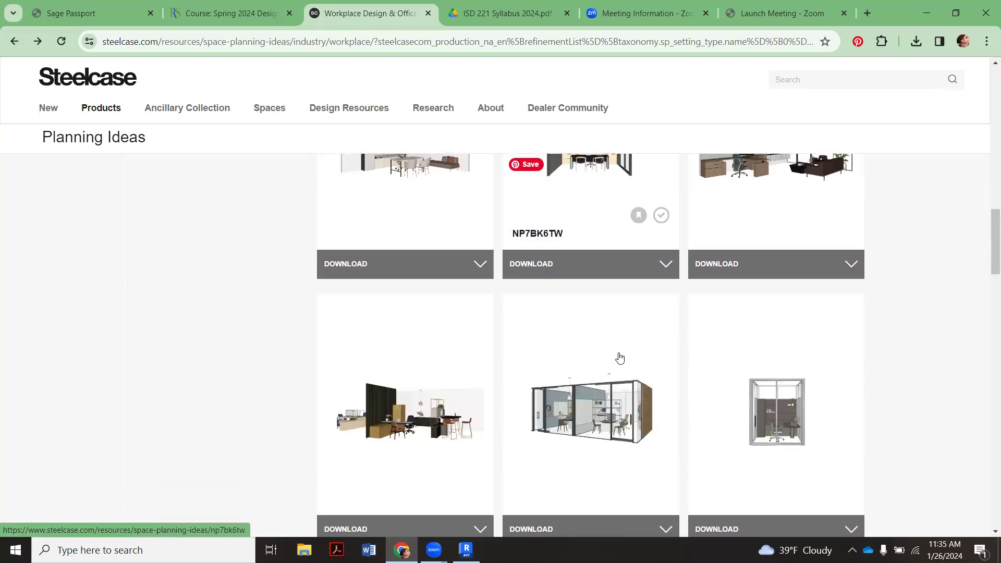
scroll(599, 317, up, 3)
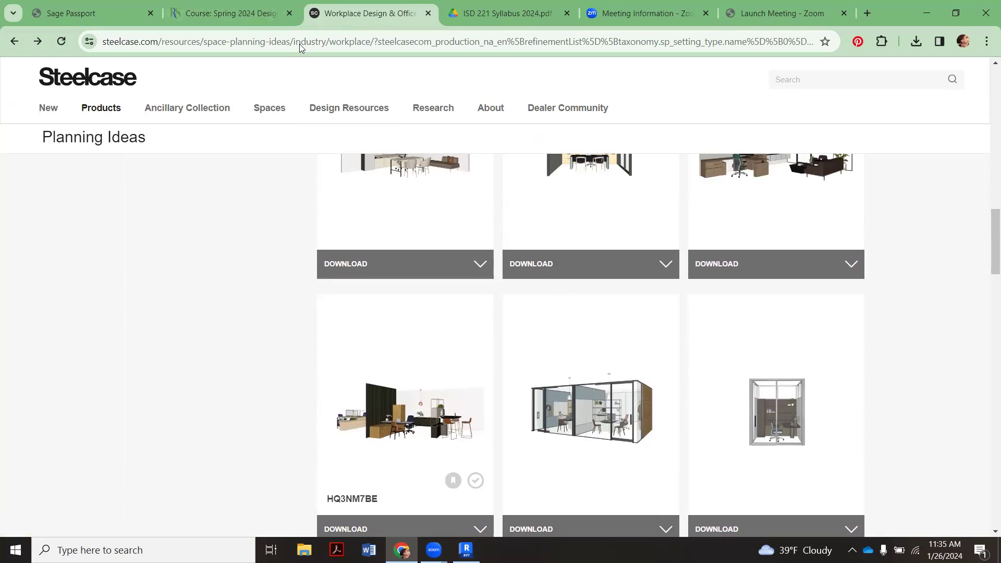
Create a perspective camera view from the Level 1 plan, aimed at the glass office wall
key(alt+Tab)
click(487, 28)
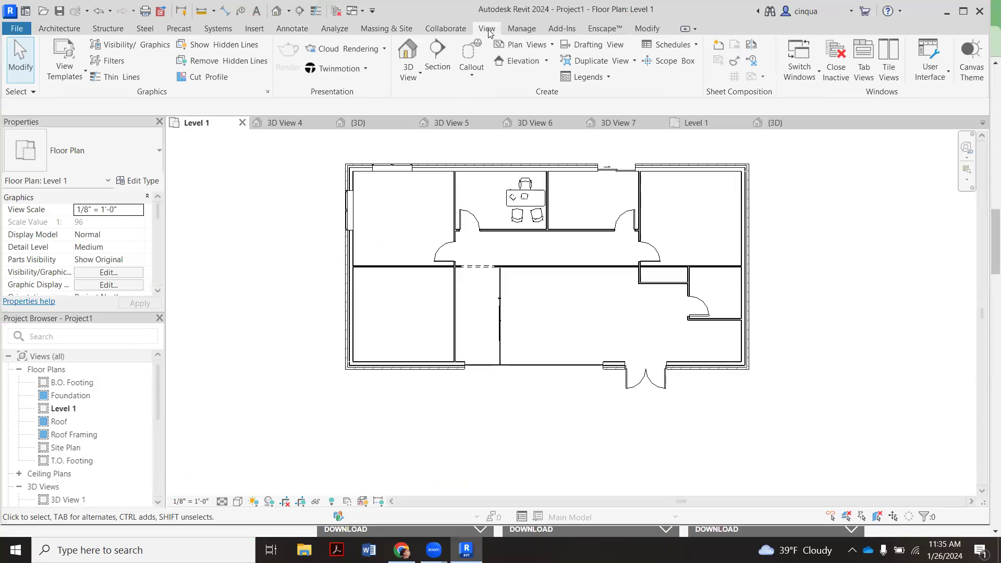
click(408, 73)
click(472, 284)
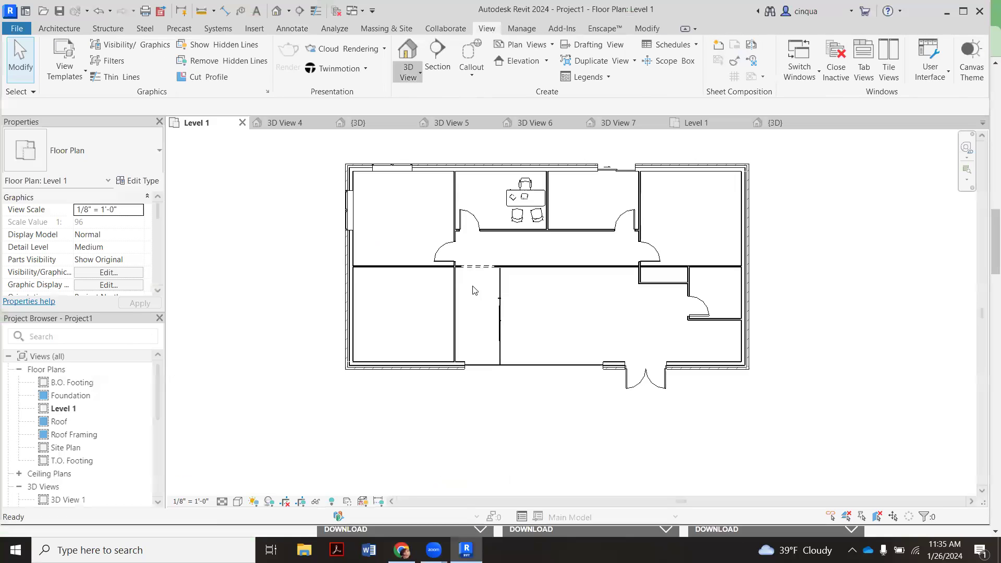
click(468, 273)
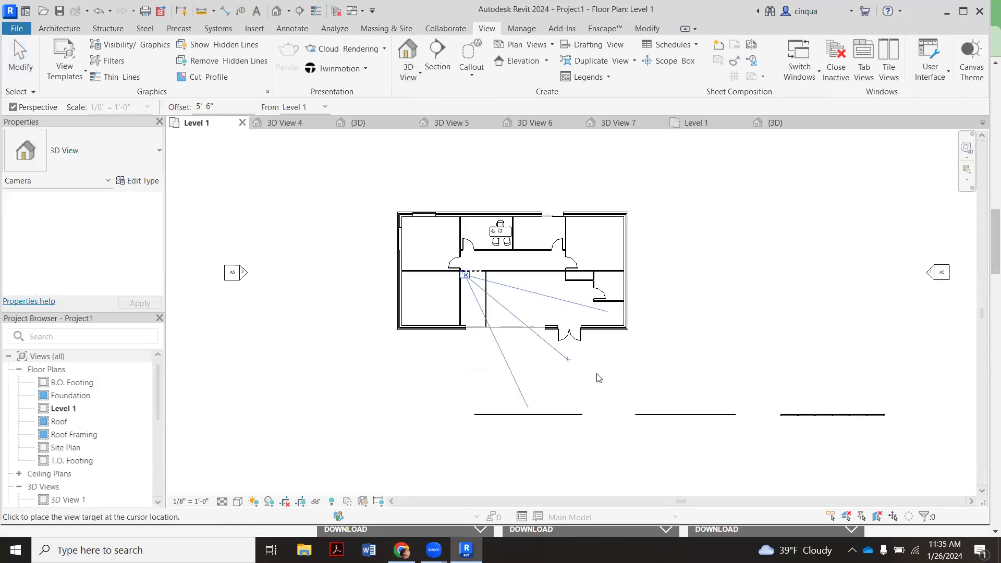
click(683, 432)
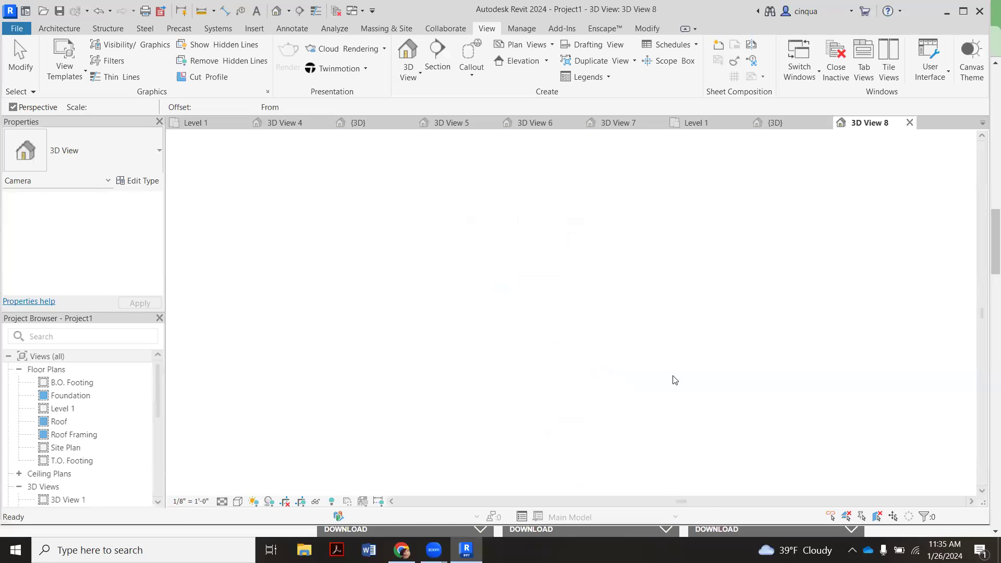
Widen 3D View 8's crop boundary to the right, left and bottom
scroll(458, 221, down, 2)
click(678, 261)
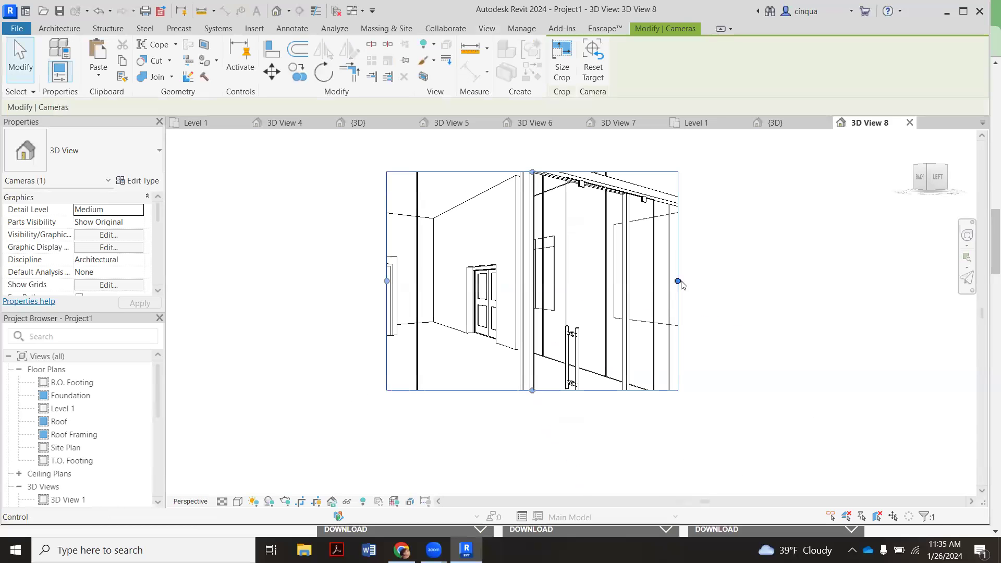
drag(677, 281, 865, 295)
drag(387, 281, 233, 281)
drag(549, 390, 549, 463)
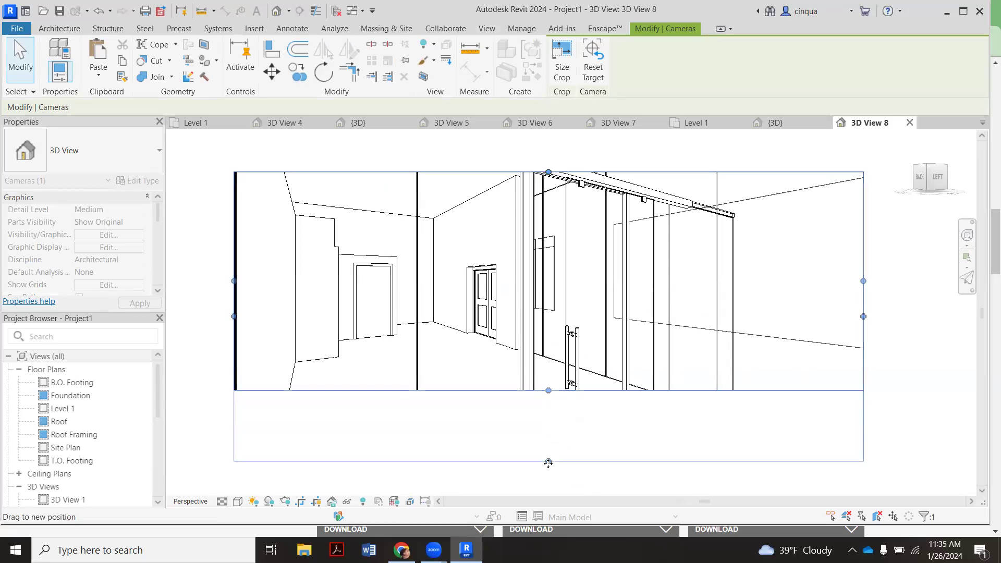
Inspect the glass curtain wall in 3D View 8, then return to the Level 1 plan
click(577, 384)
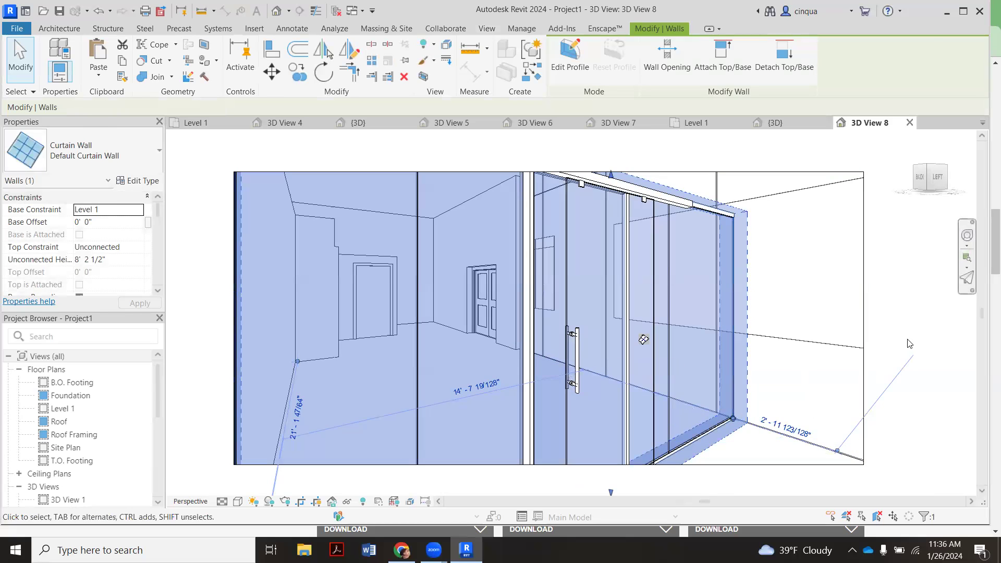
click(408, 353)
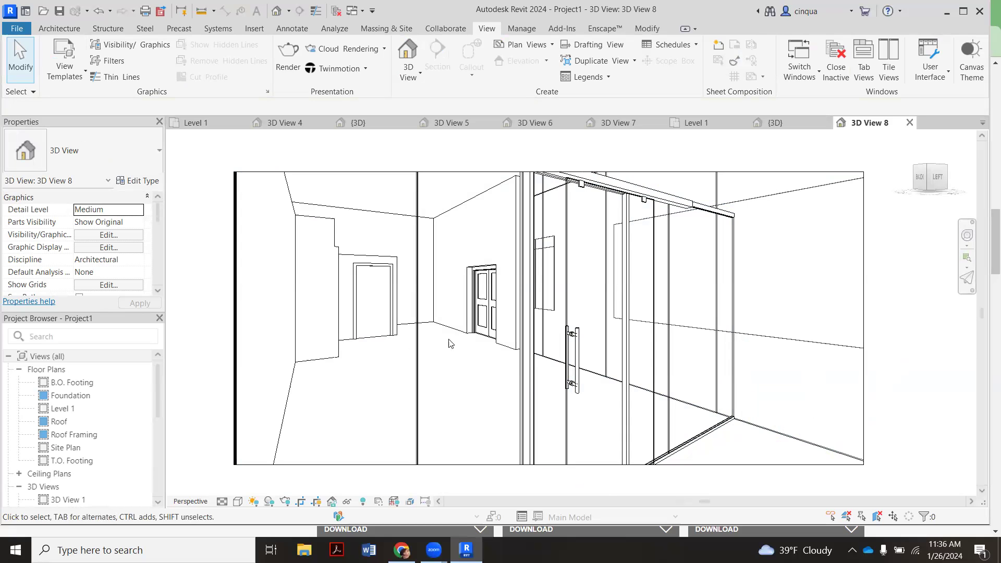
click(642, 339)
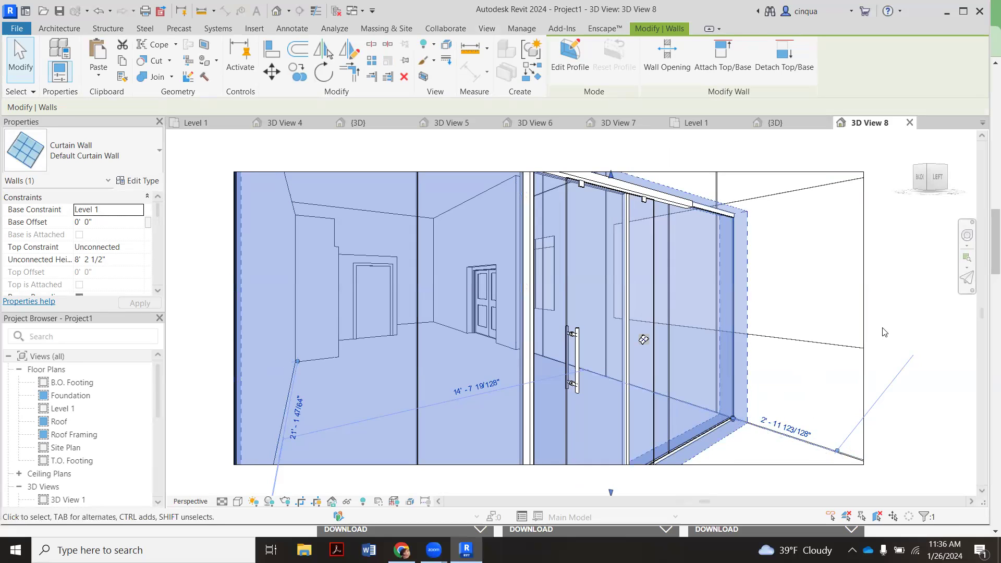
click(853, 340)
scroll(437, 312, down, 1)
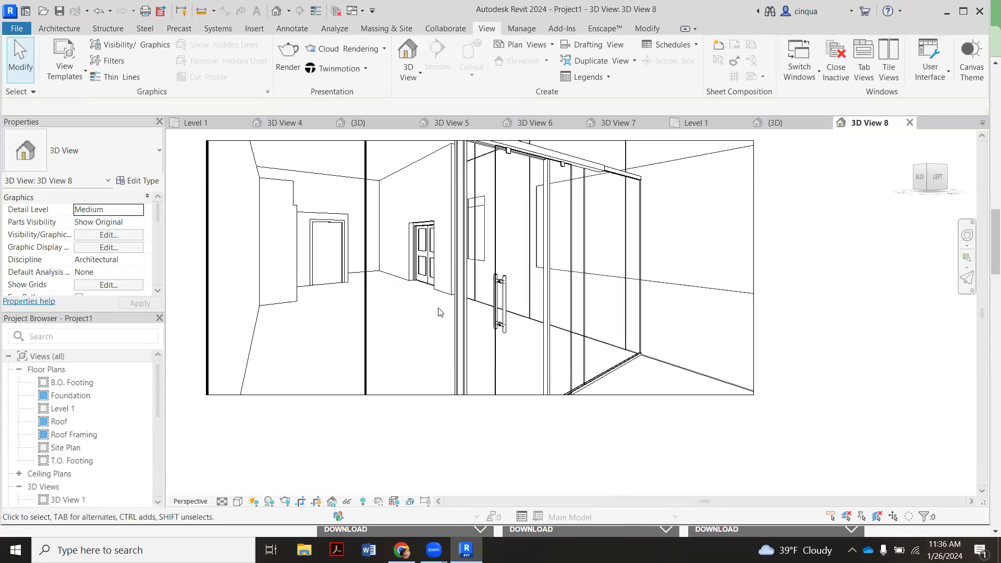
click(203, 124)
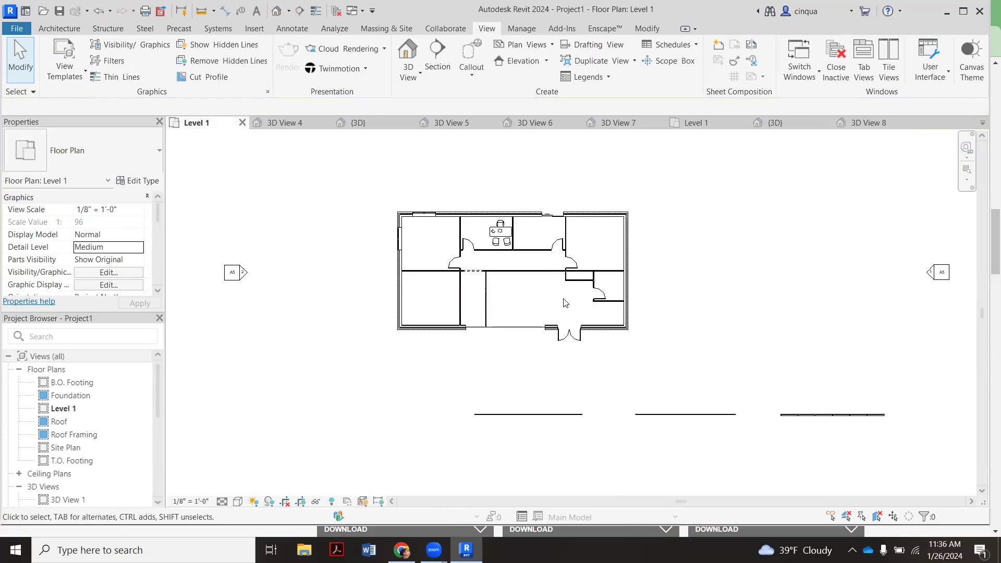
scroll(529, 262, up, 3)
scroll(521, 292, down, 2)
scroll(499, 348, up, 1)
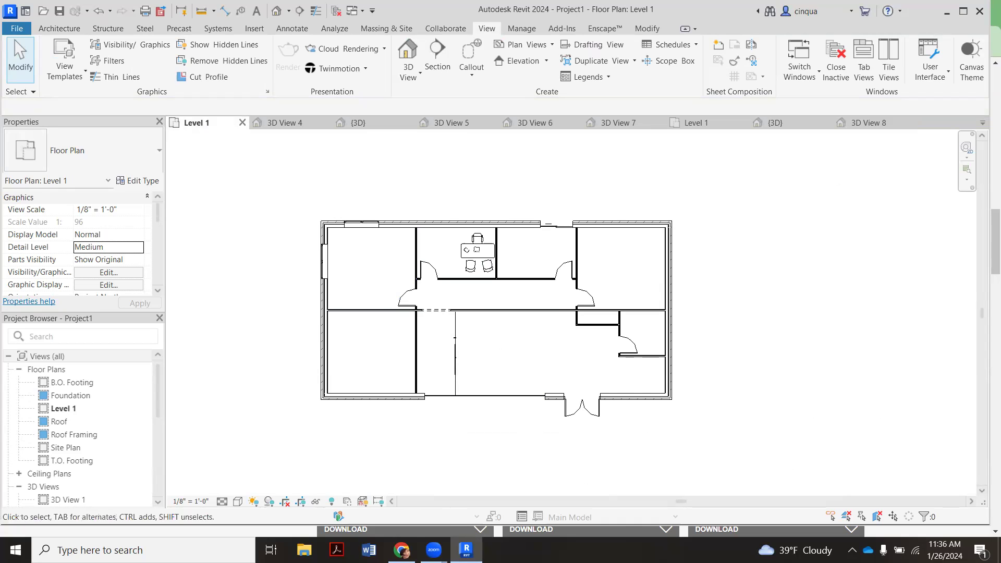
Switch to the Steelcase page and scroll further down the private office Planning Ideas cards
key(alt+Tab)
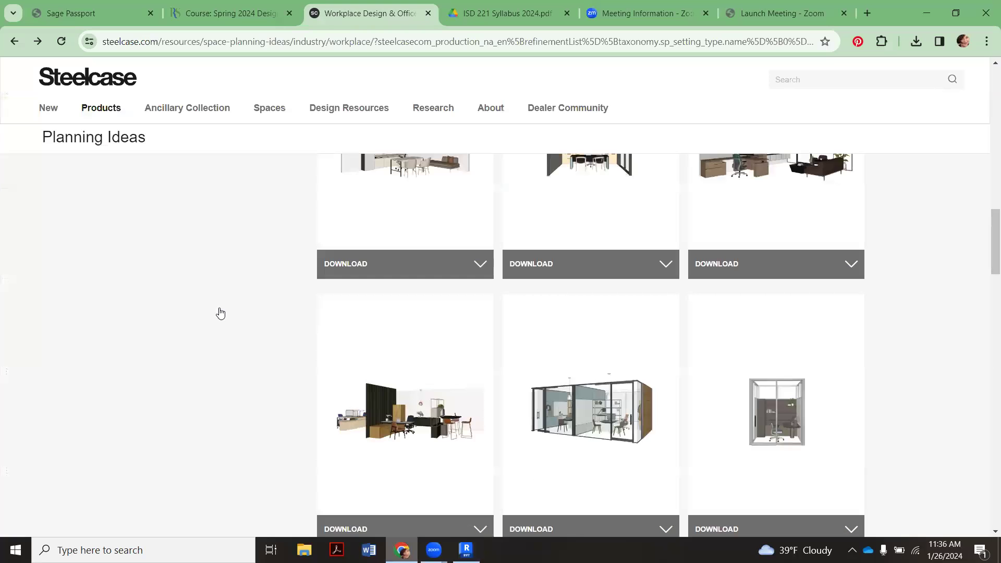
scroll(214, 295, up, 5)
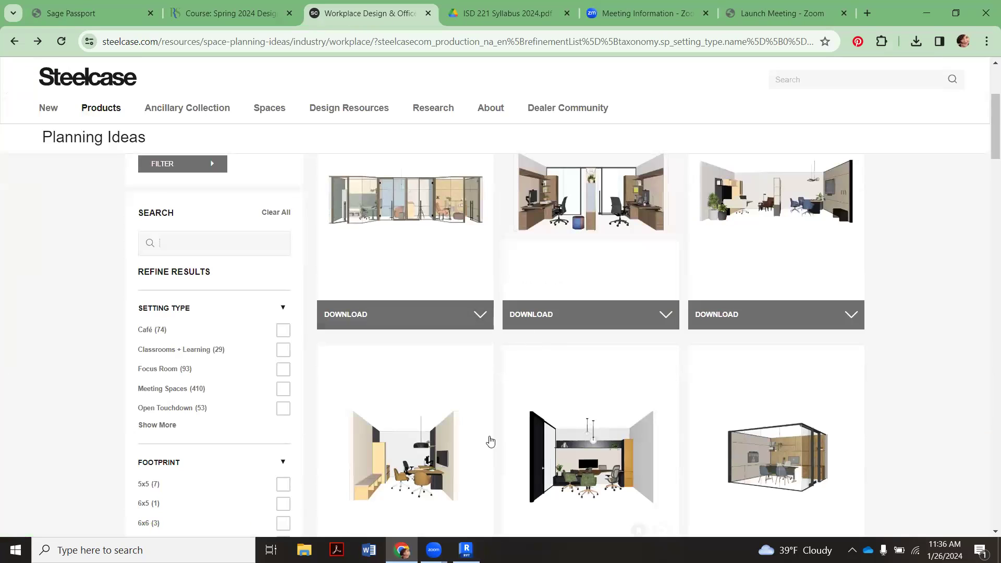
scroll(460, 442, down, 8)
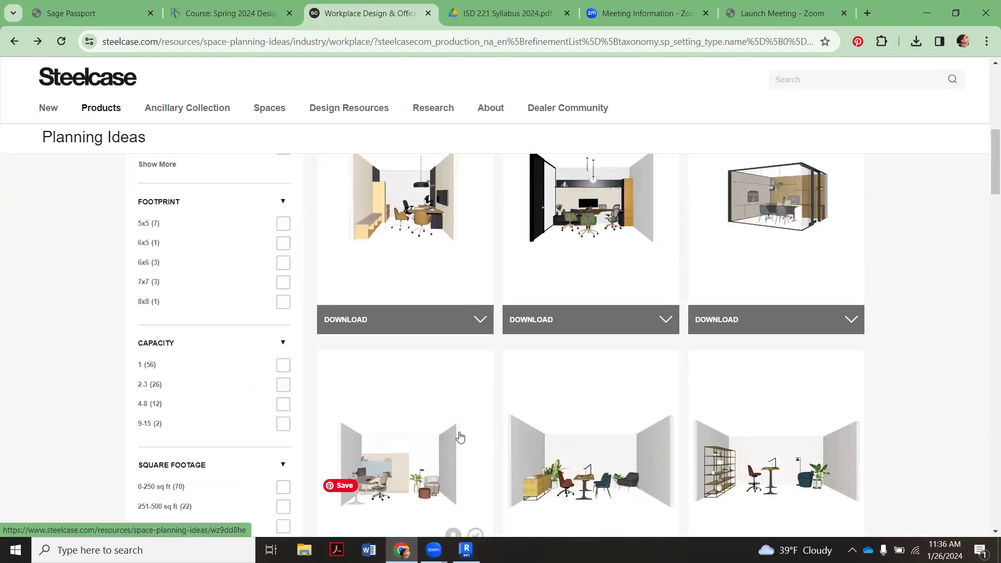
scroll(459, 433, down, 4)
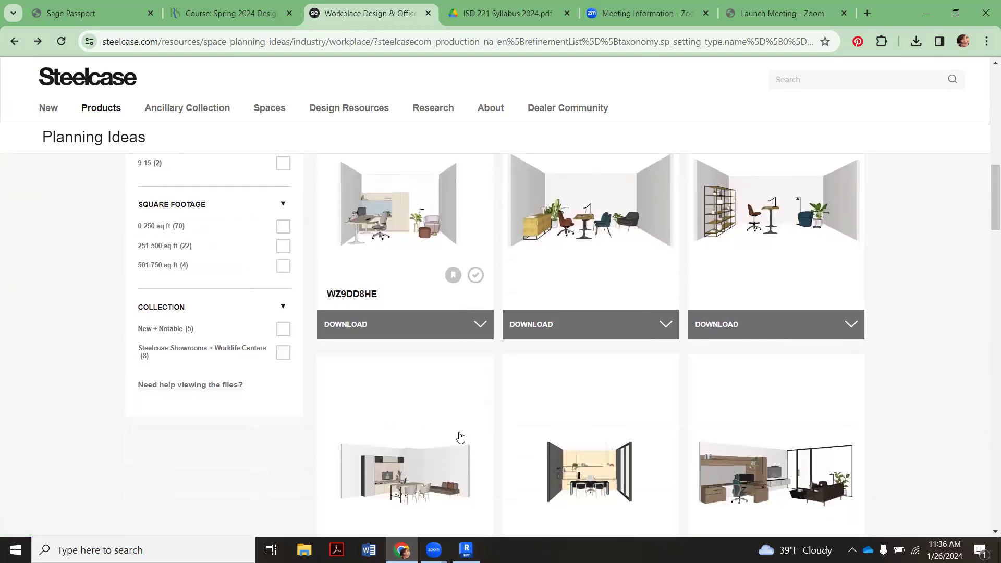
scroll(460, 437, down, 1)
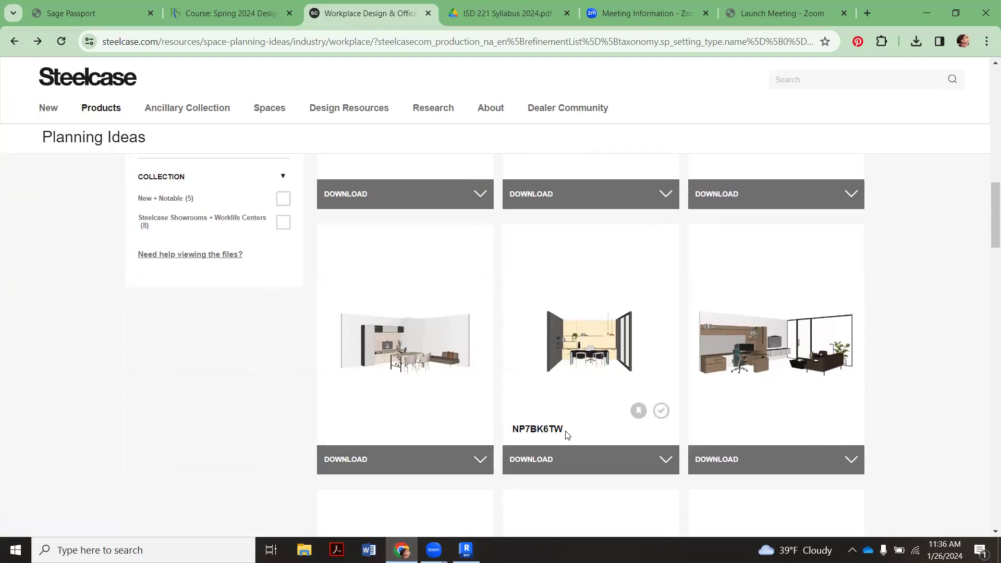
scroll(573, 433, down, 4)
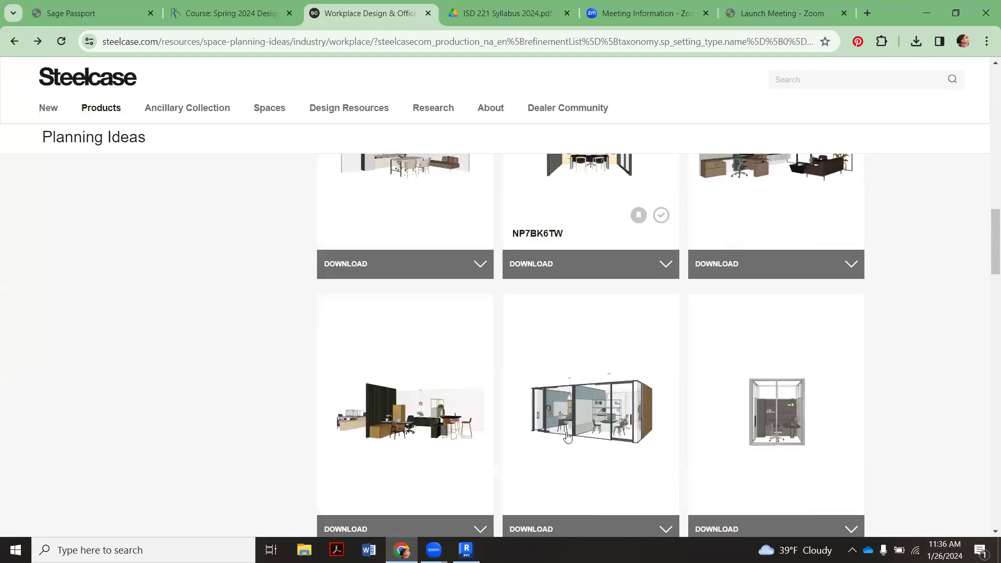
scroll(449, 429, down, 8)
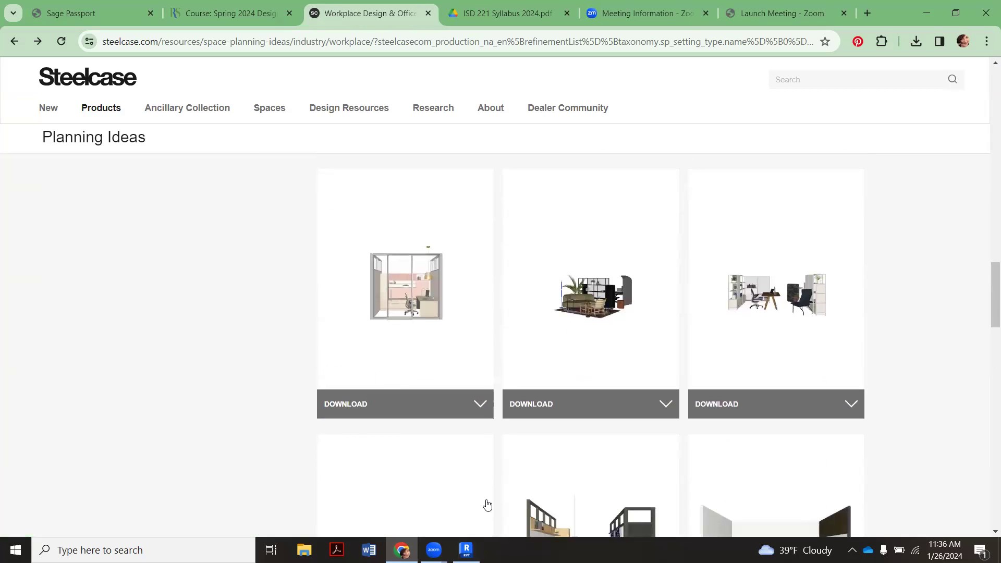